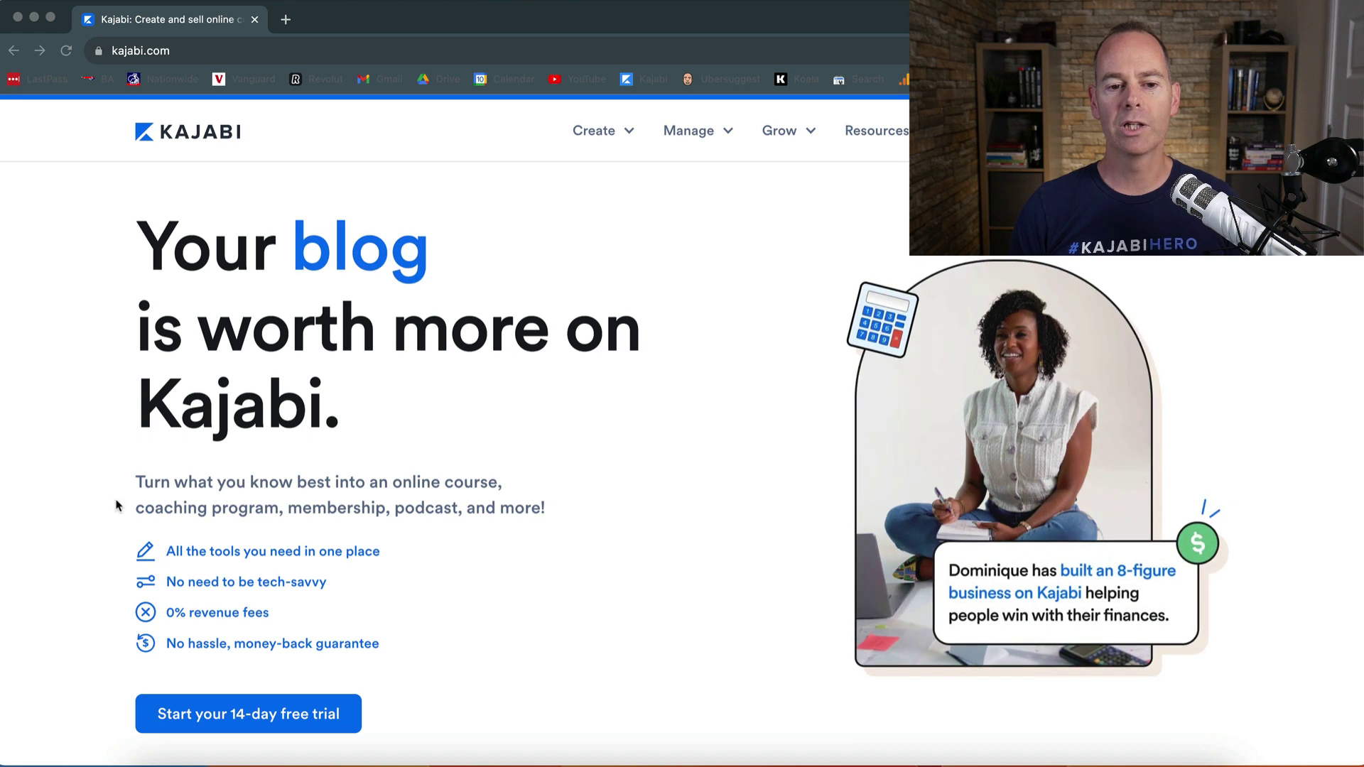
Scroll the kajabi.com homepage down to the Powered by Kajabi AI tool cards
scroll(78, 544, "down", 3)
scroll(79, 544, "down", 5)
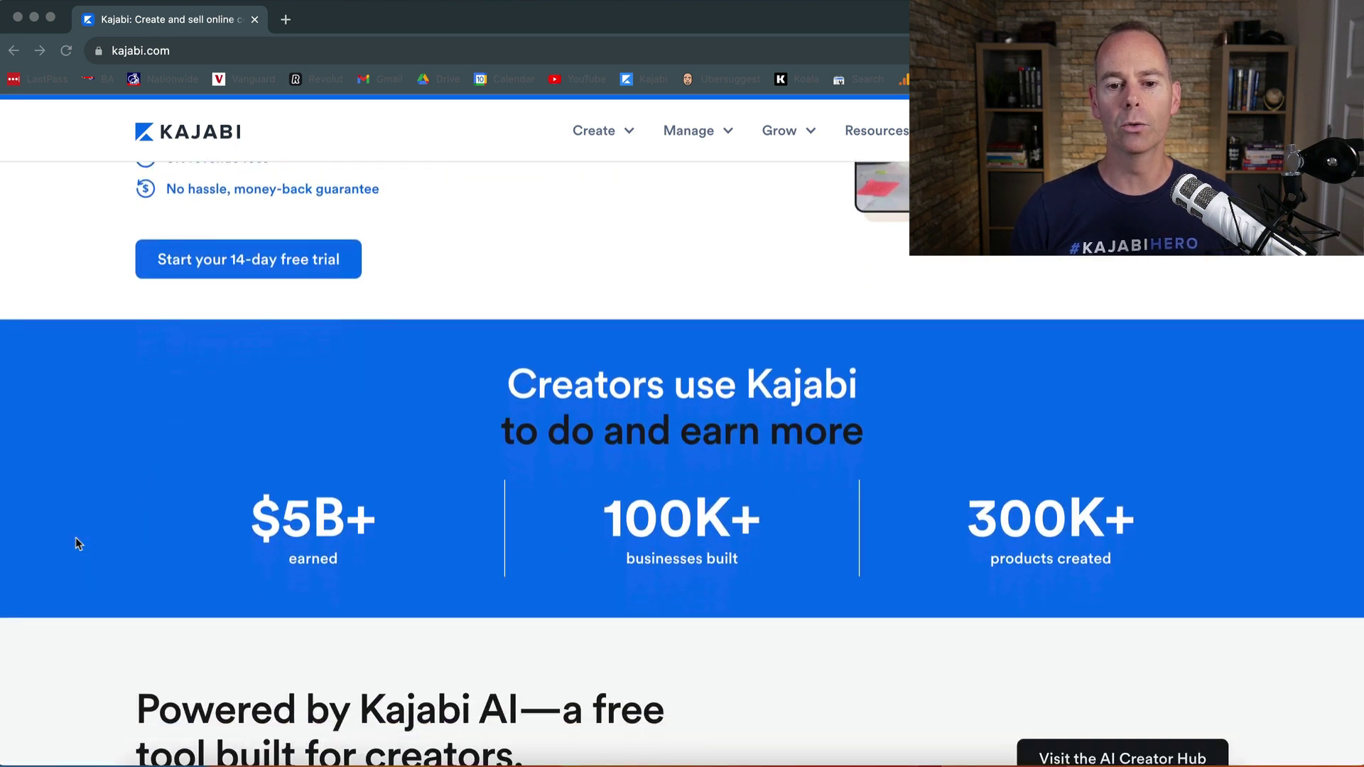
scroll(79, 544, "down", 2)
scroll(76, 544, "down", 3)
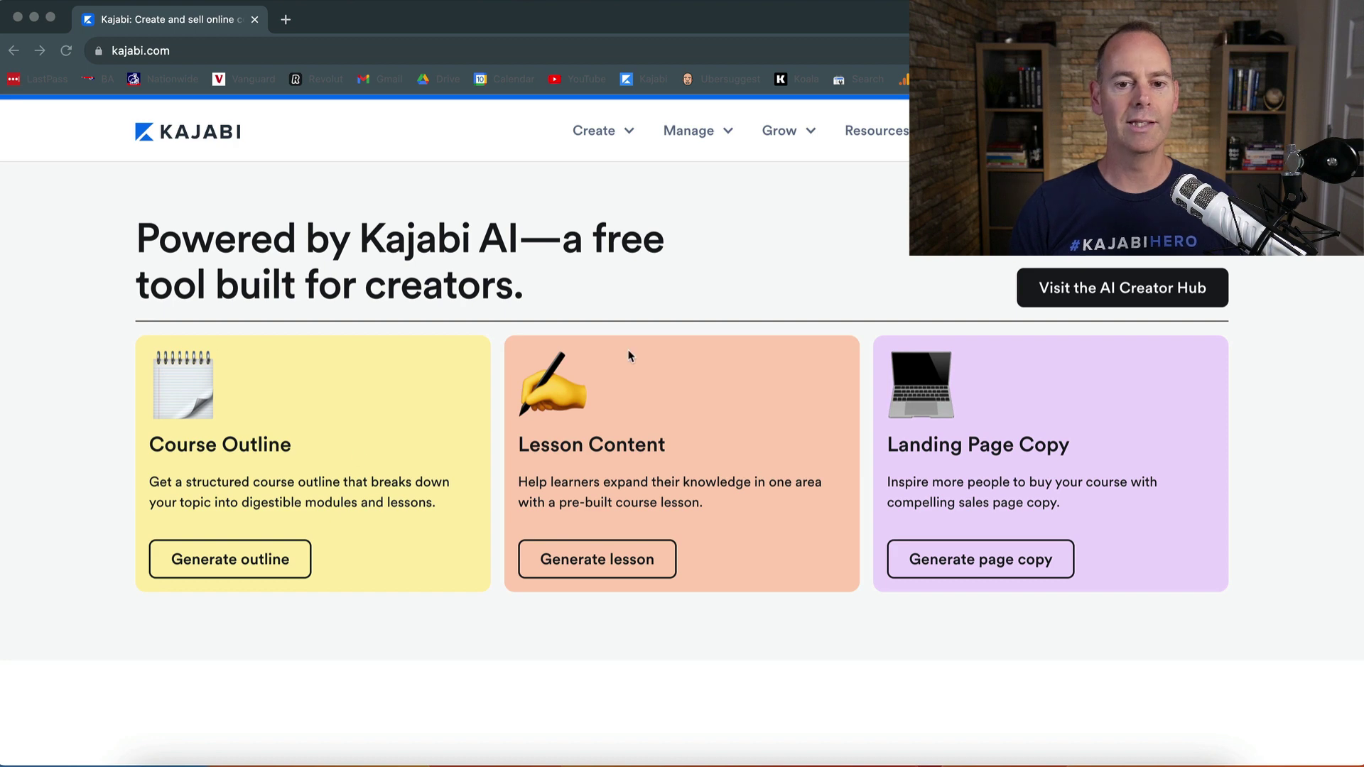
Open the AI Creator Hub and view its six generator cards, including Sales Email Copy
left_click(1126, 289)
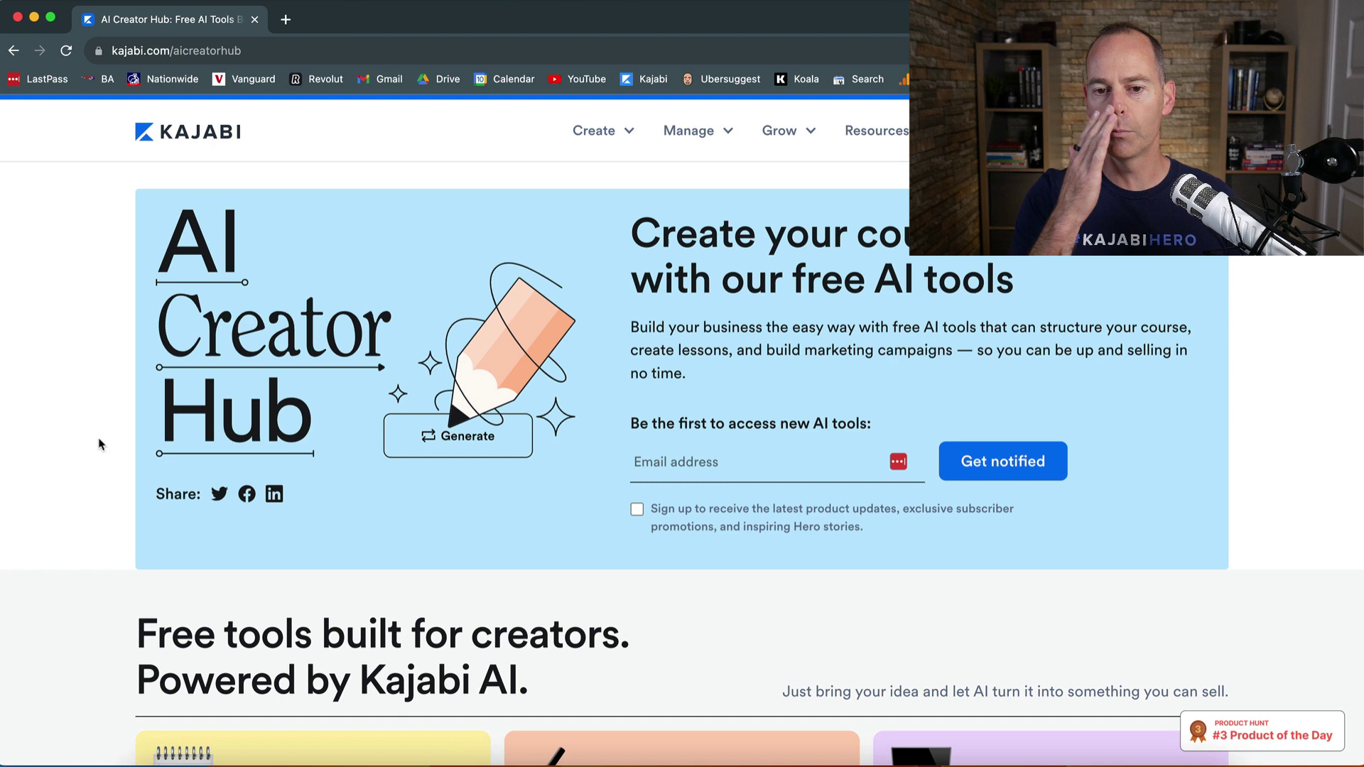
scroll(99, 444, "down", 2)
scroll(98, 443, "down", 7)
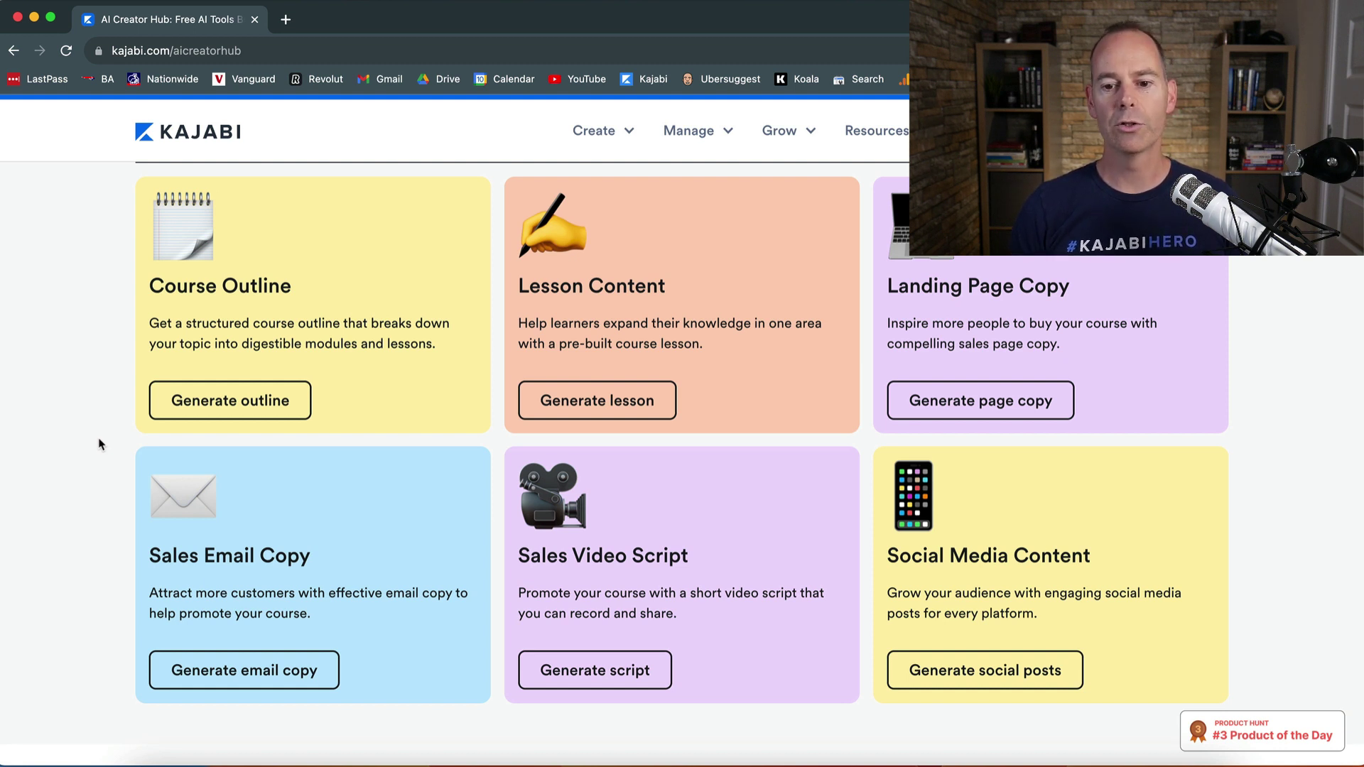
scroll(100, 444, "down", 4)
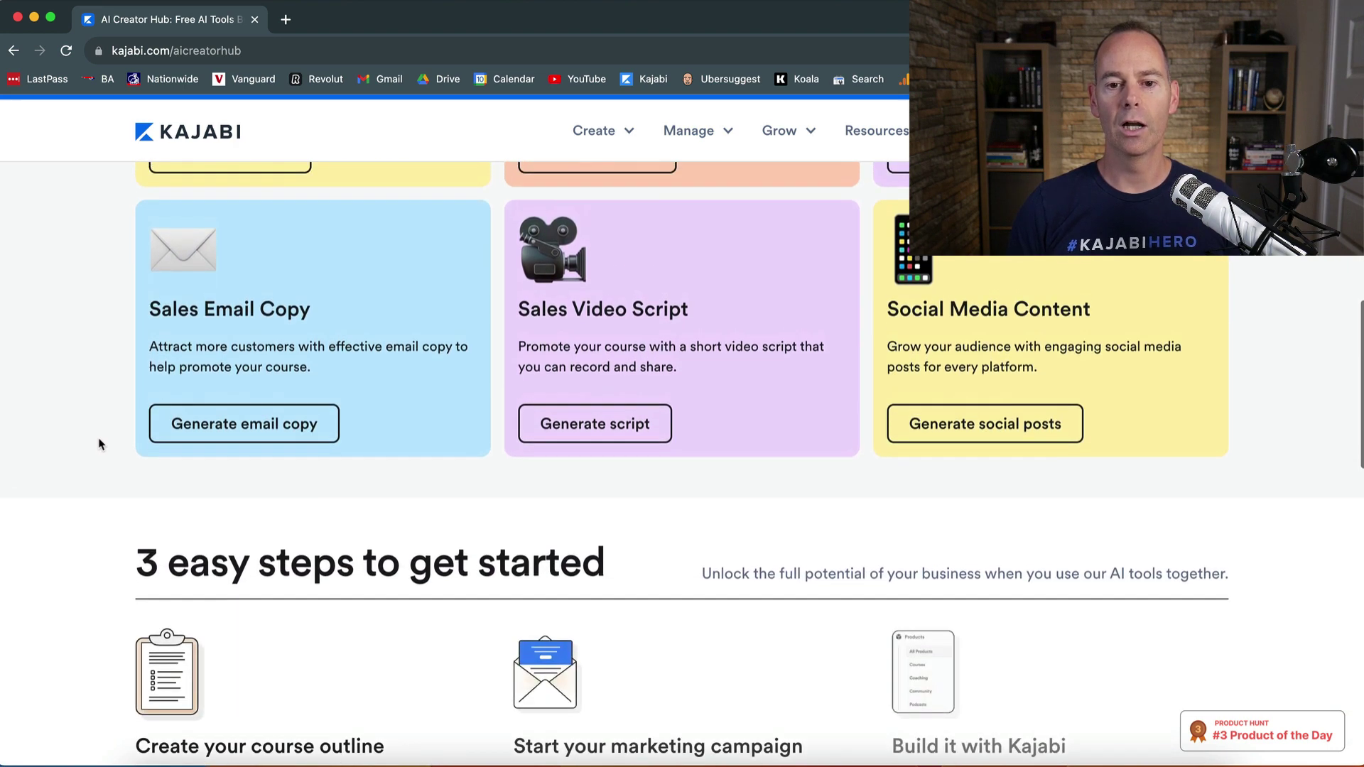
scroll(99, 444, "up", 5)
scroll(99, 444, "down", 3)
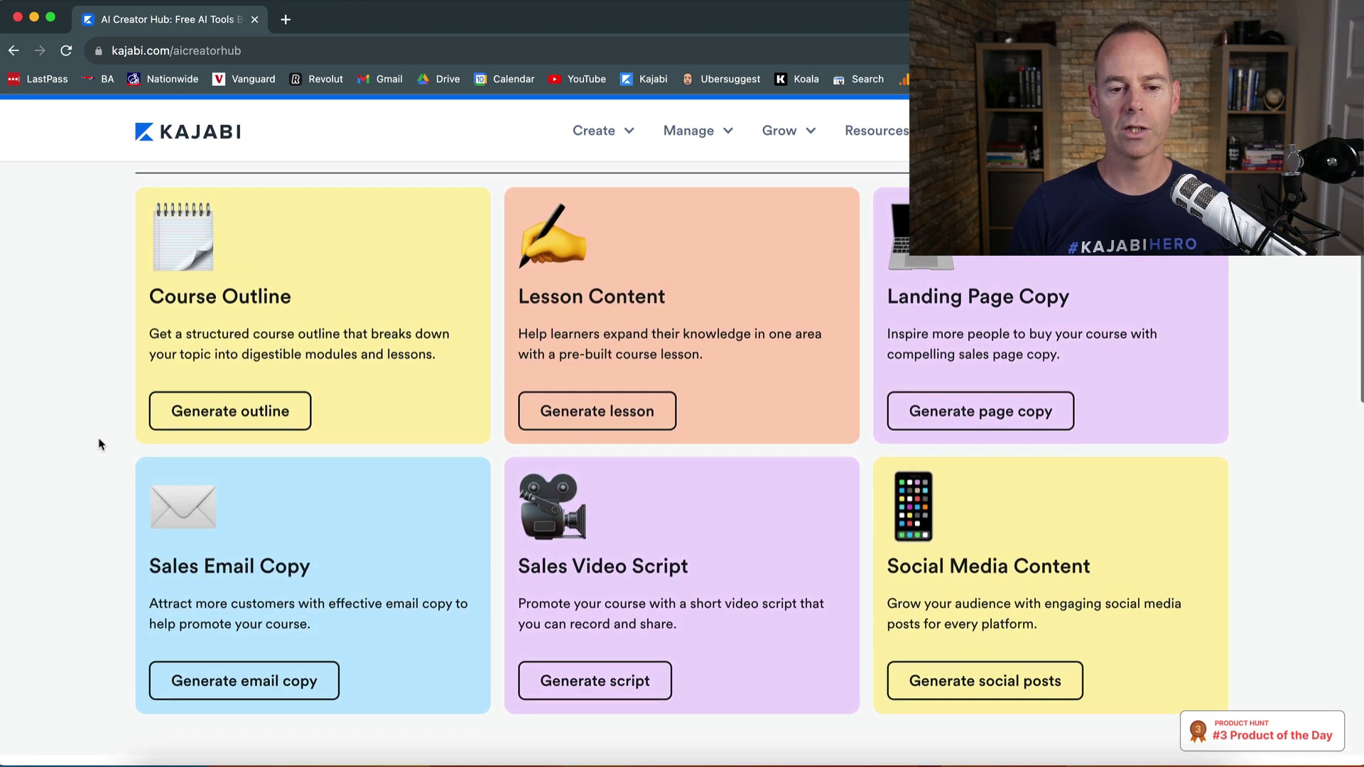
Generate a course outline in the Course Outline tool for the topic 'teaching online french'
left_click(227, 409)
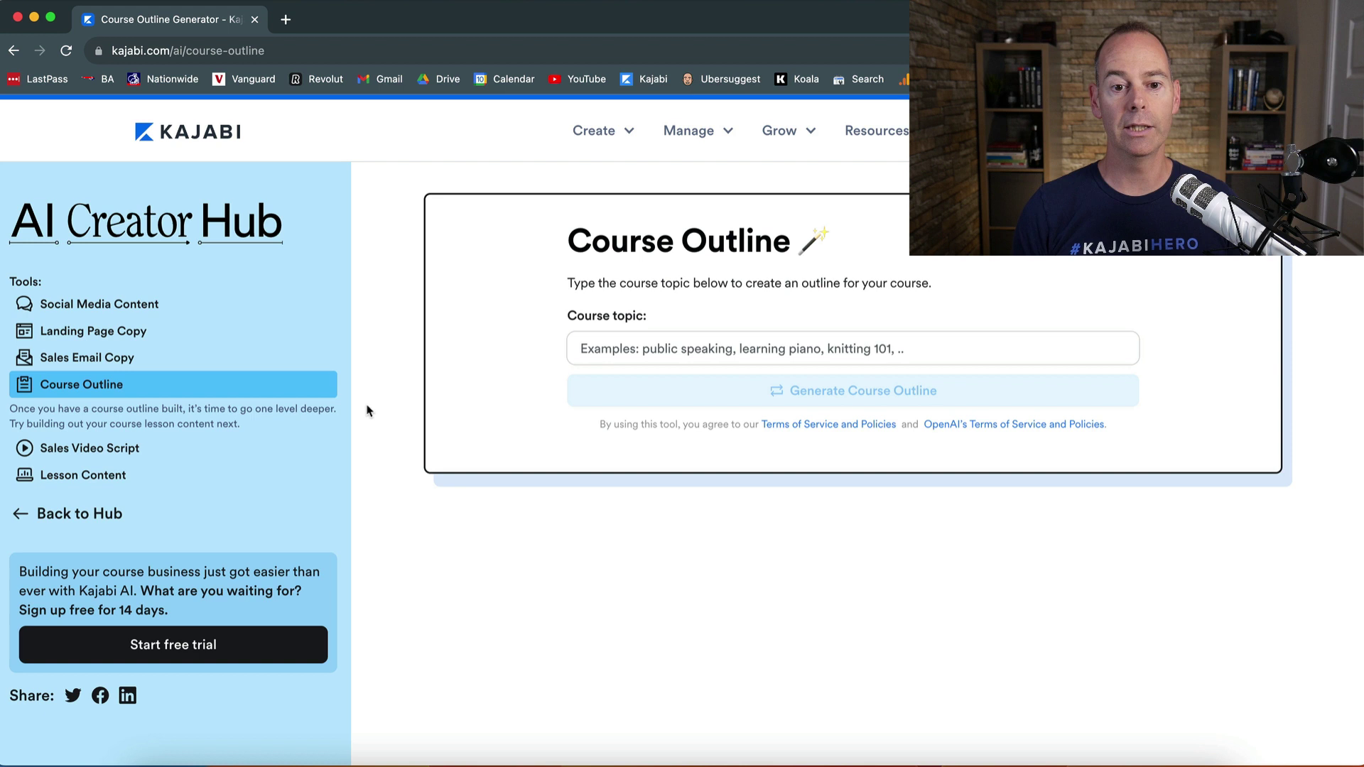
left_click(615, 347)
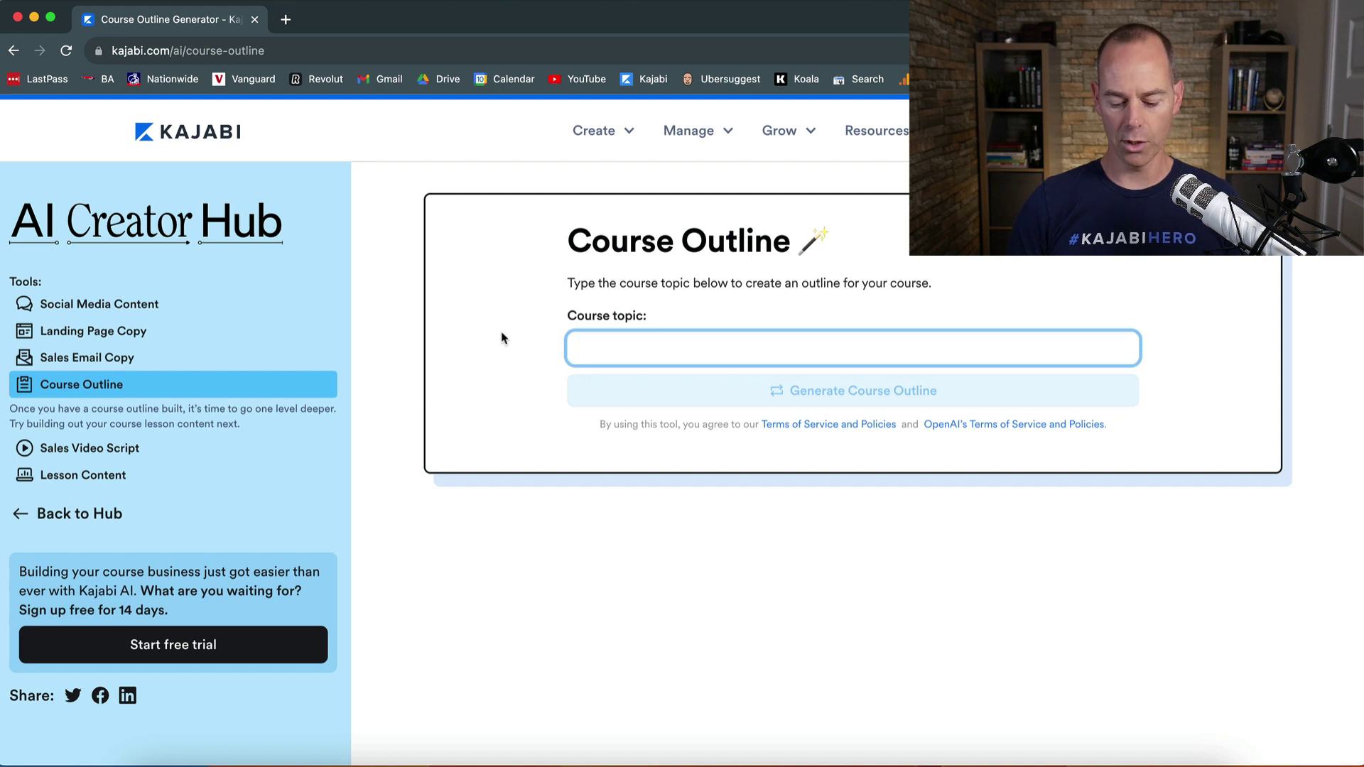
type("teaching on")
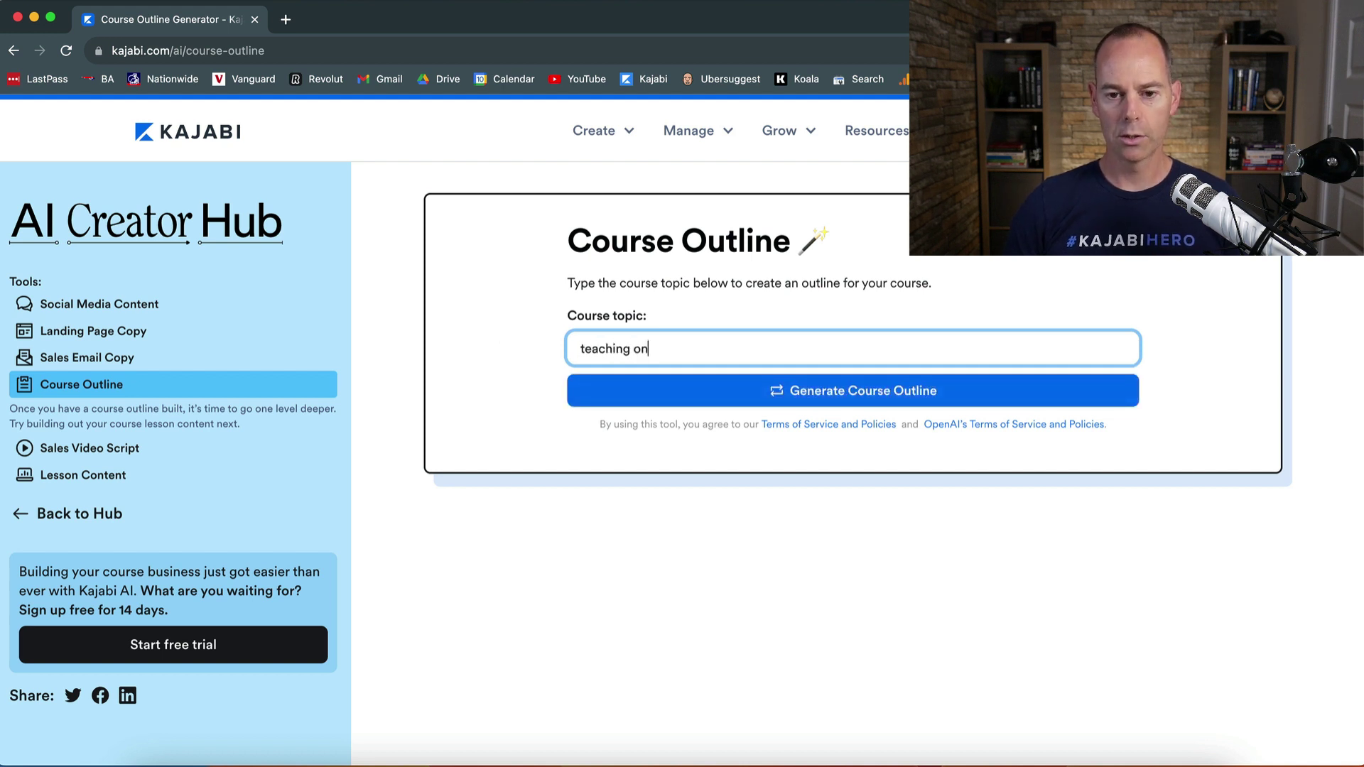
type("line fren")
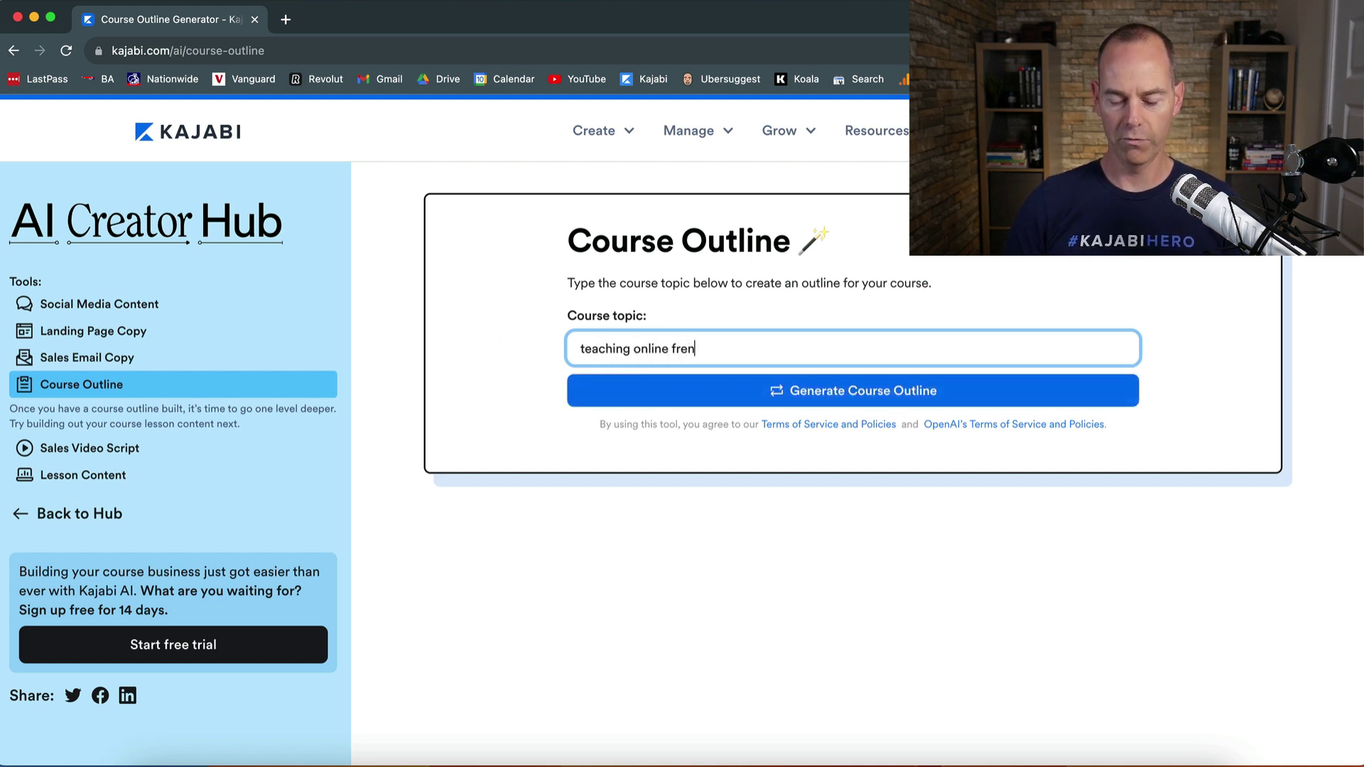
type("ch")
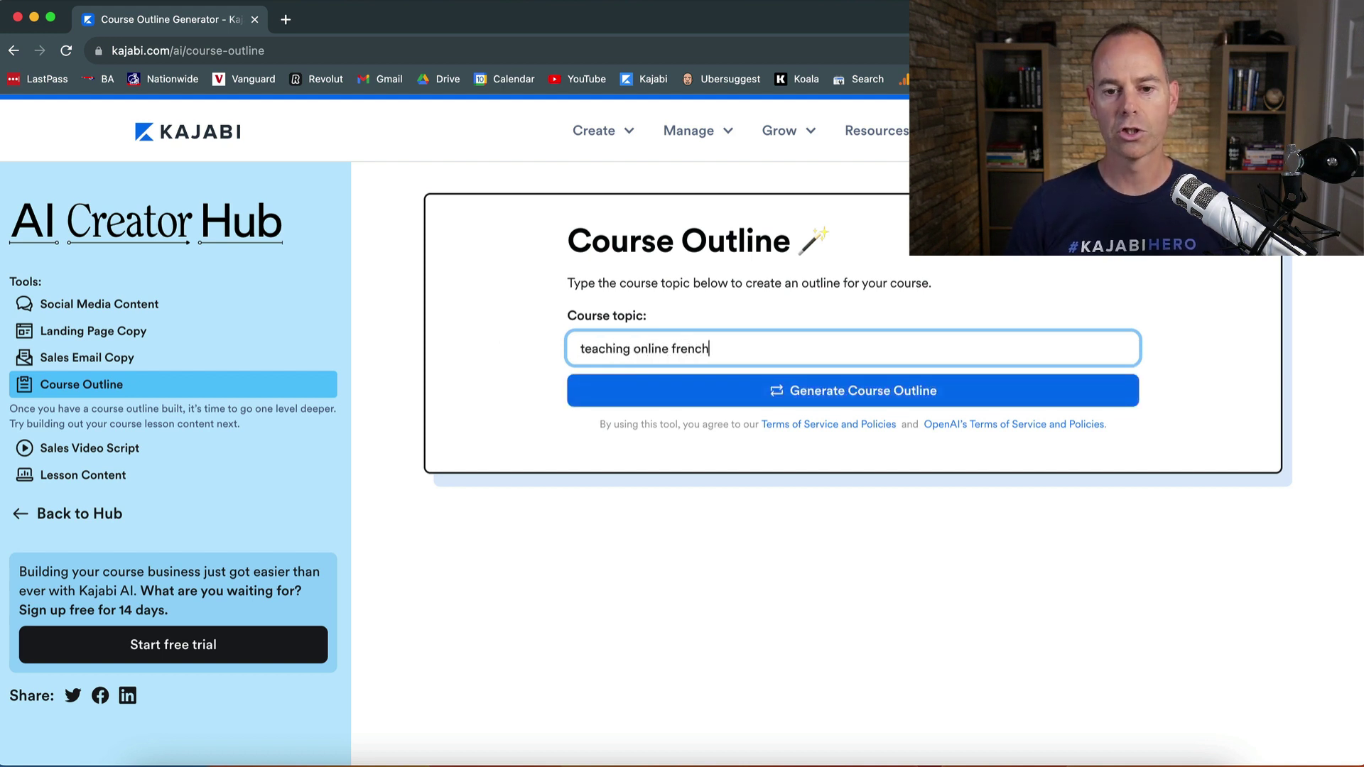
left_click(848, 398)
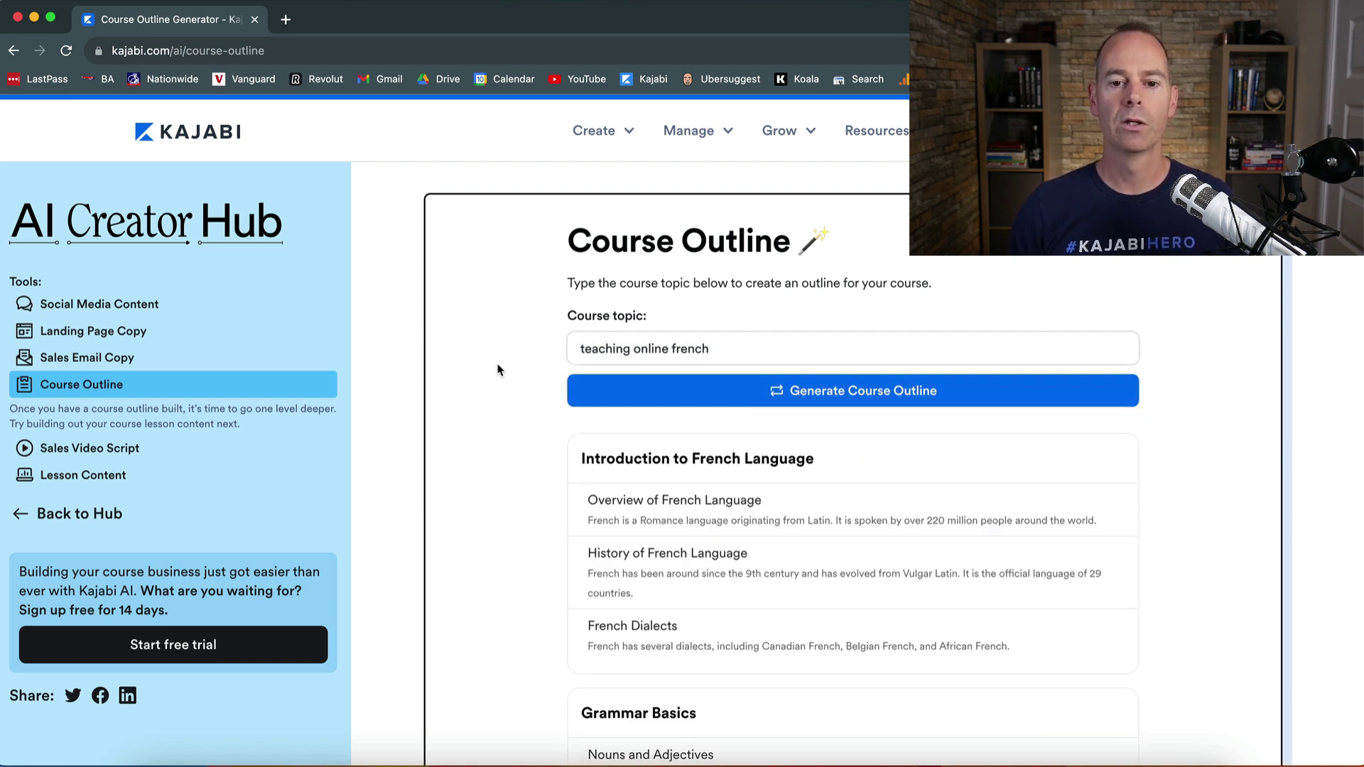
scroll(497, 370, "down", 2)
scroll(497, 369, "down", 2)
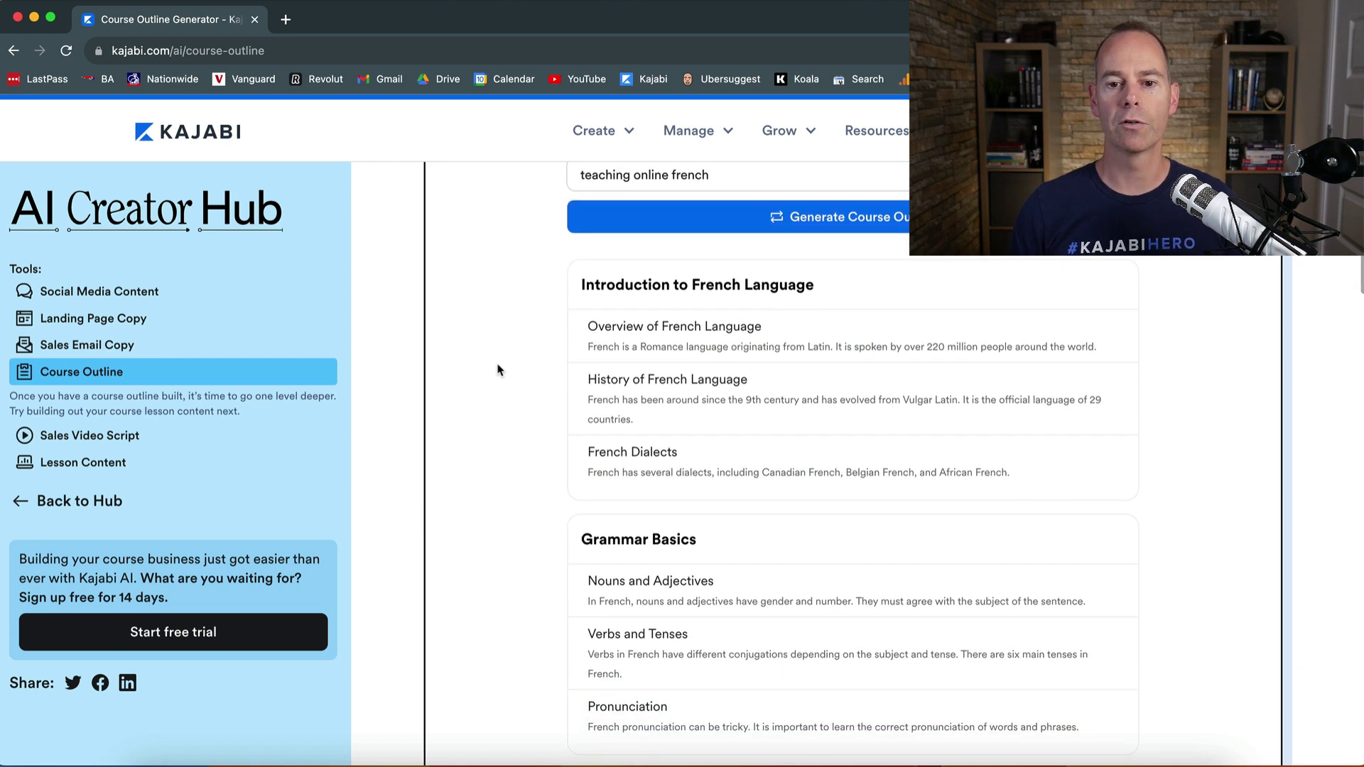
scroll(497, 370, "down", 1)
scroll(497, 369, "down", 10)
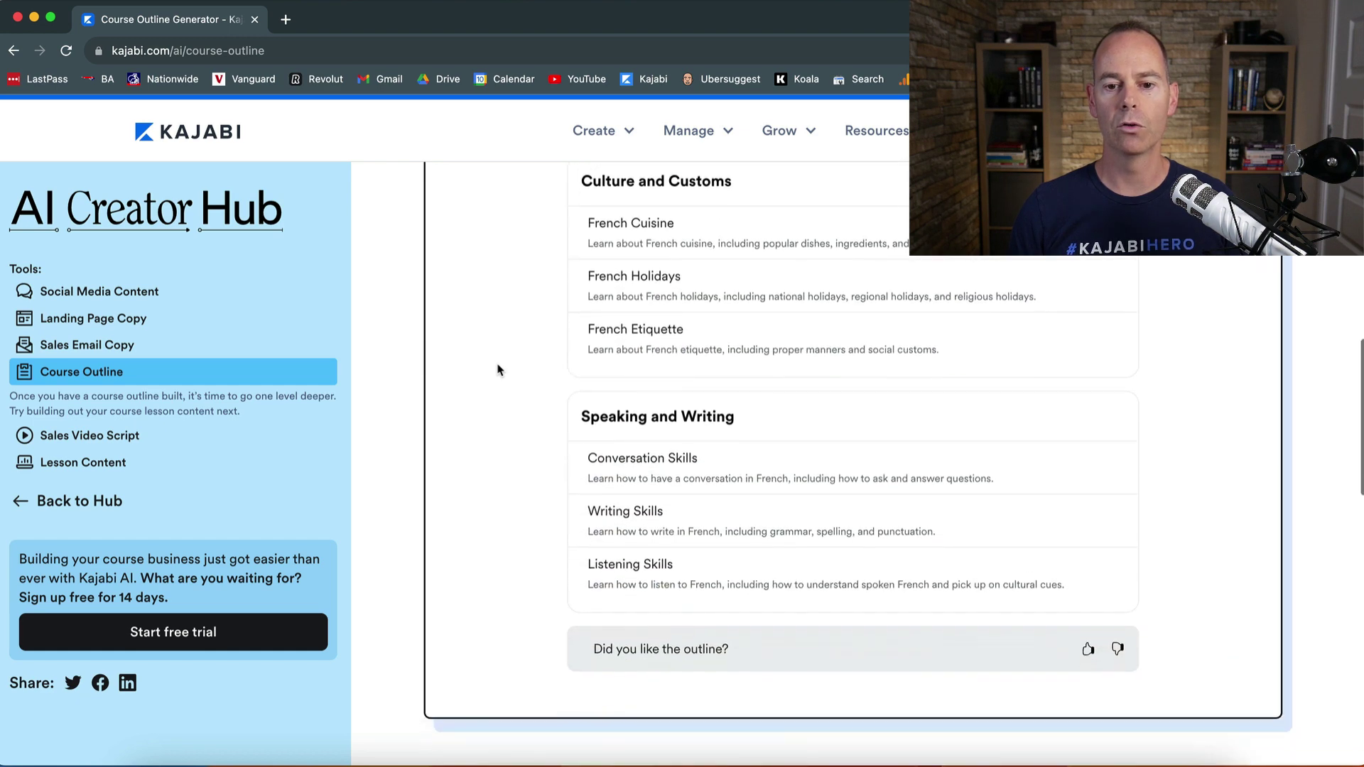
scroll(497, 370, "up", 8)
scroll(497, 369, "up", 4)
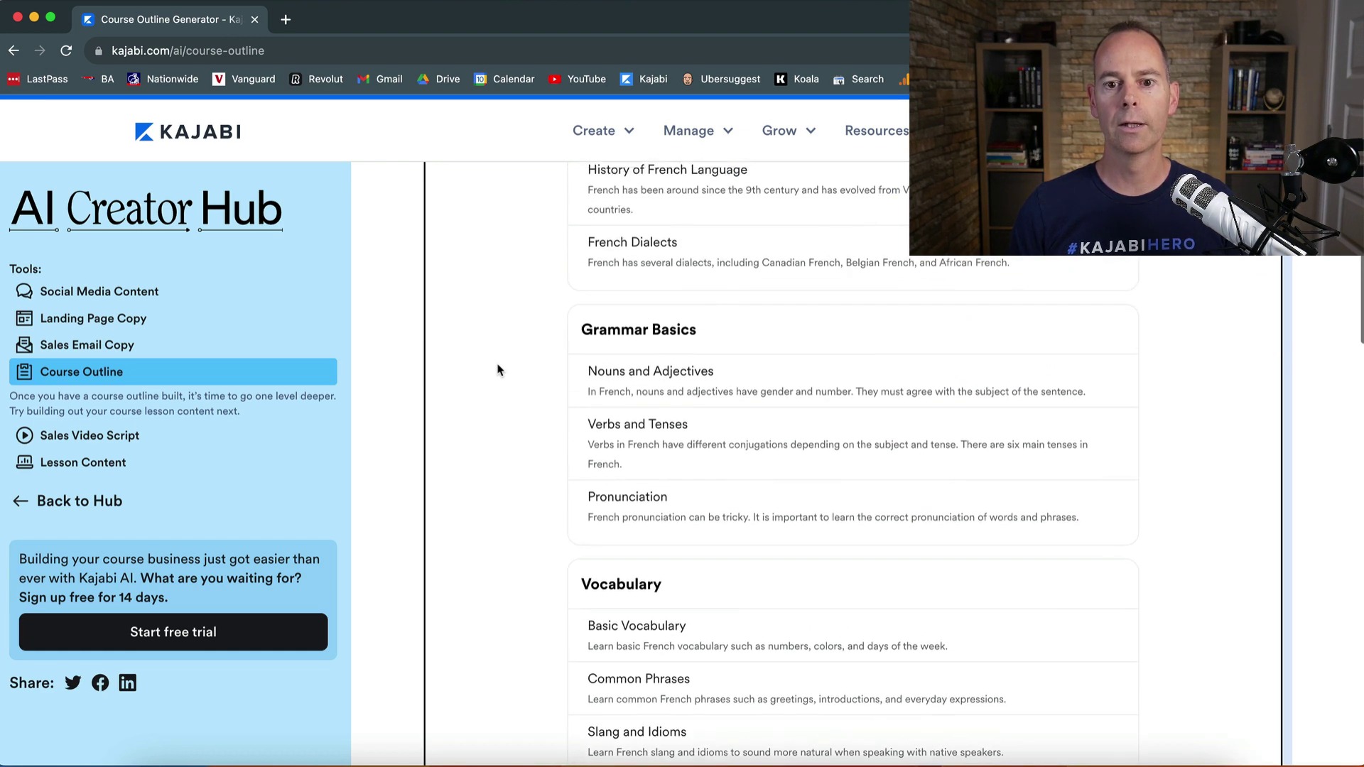
scroll(497, 369, "down", 10)
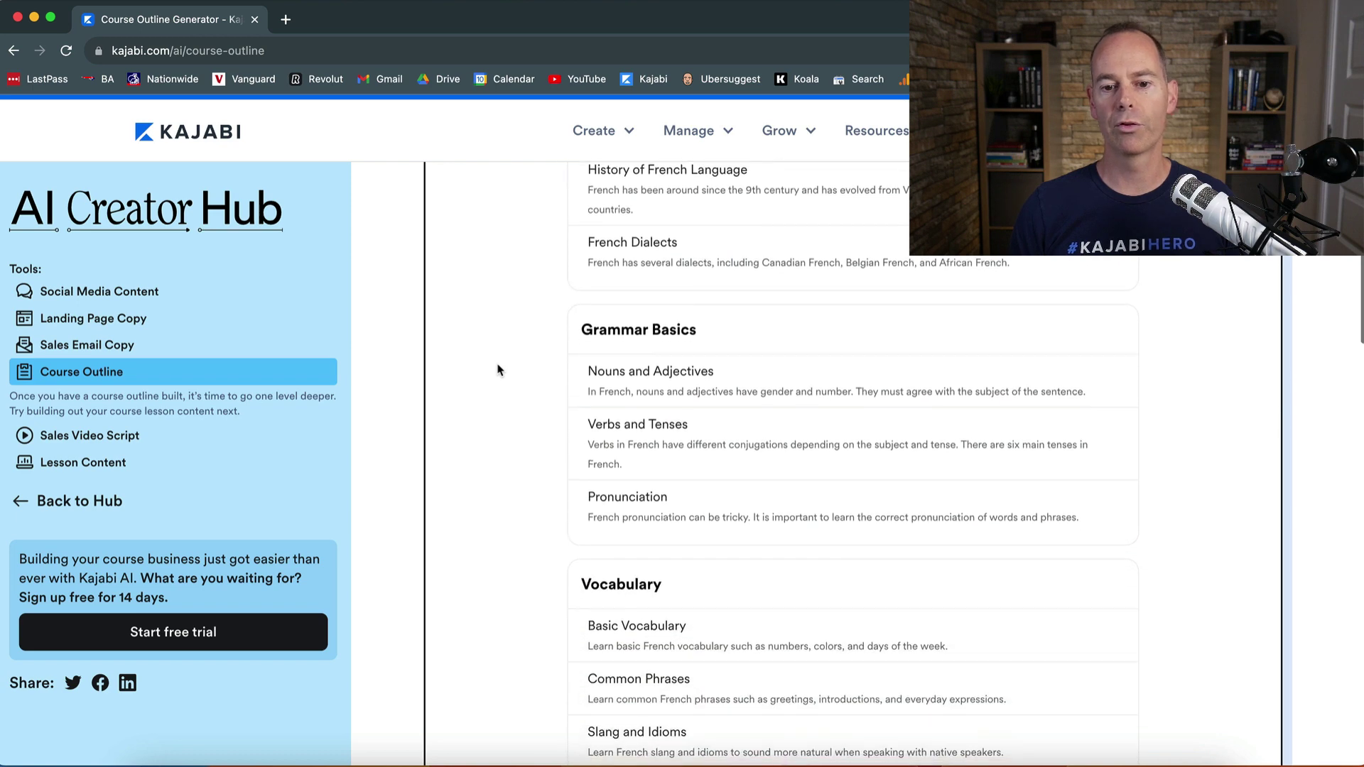
scroll(499, 371, "up", 7)
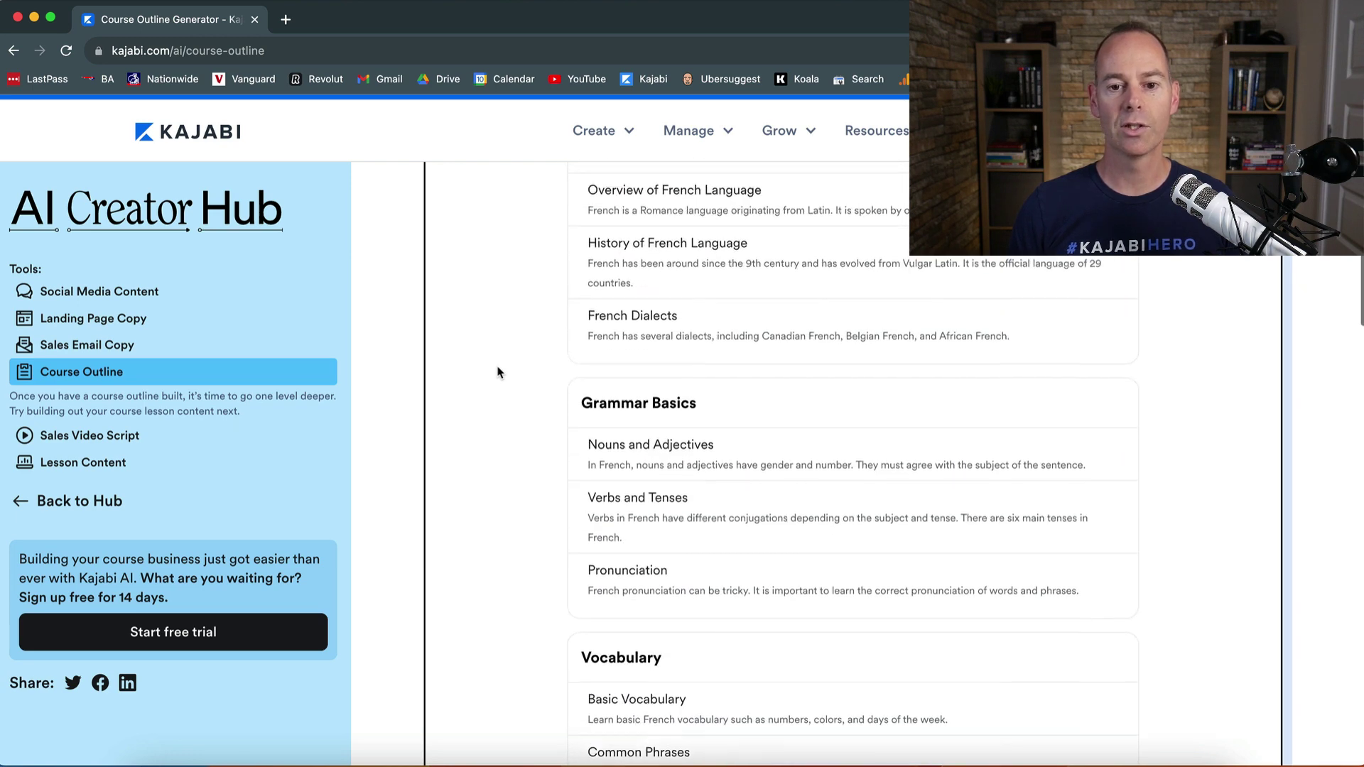
scroll(497, 372, "up", 4)
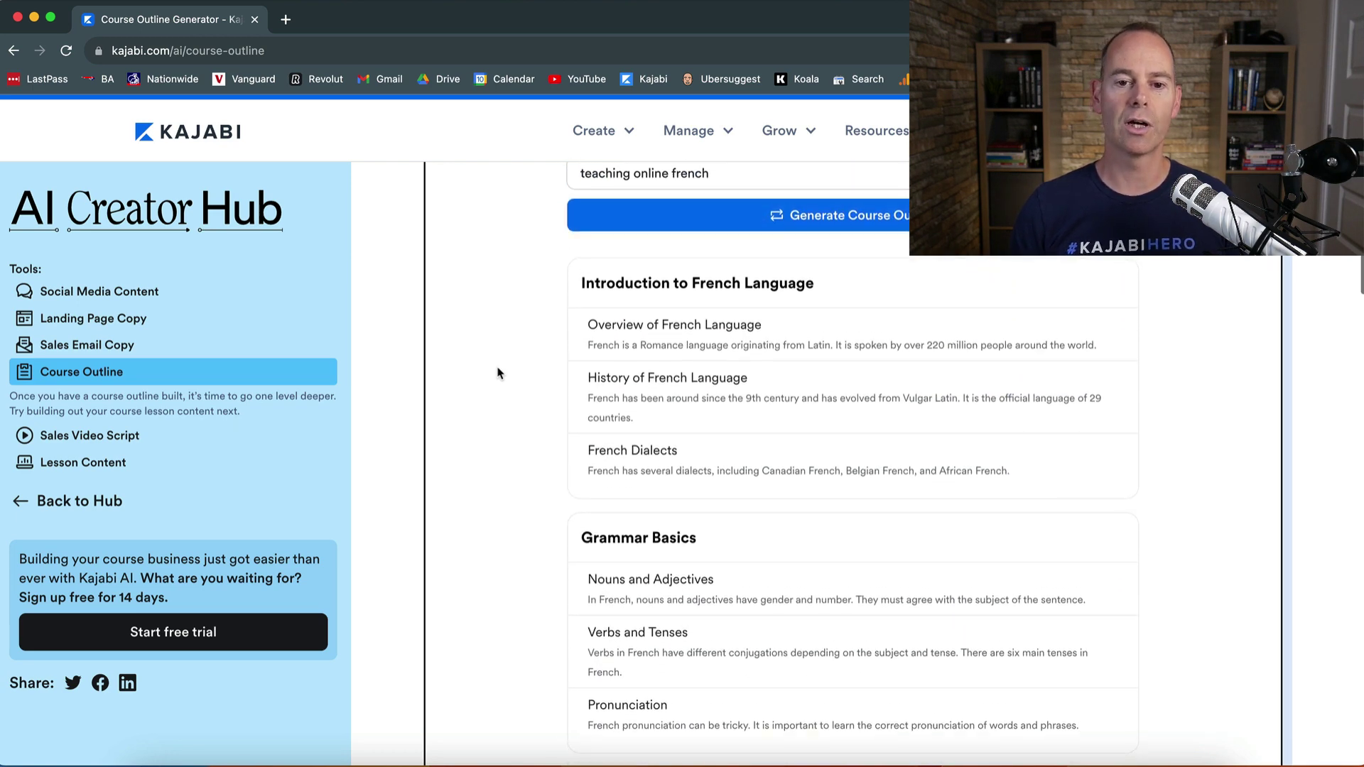
scroll(498, 371, "down", 1)
scroll(497, 371, "down", 1)
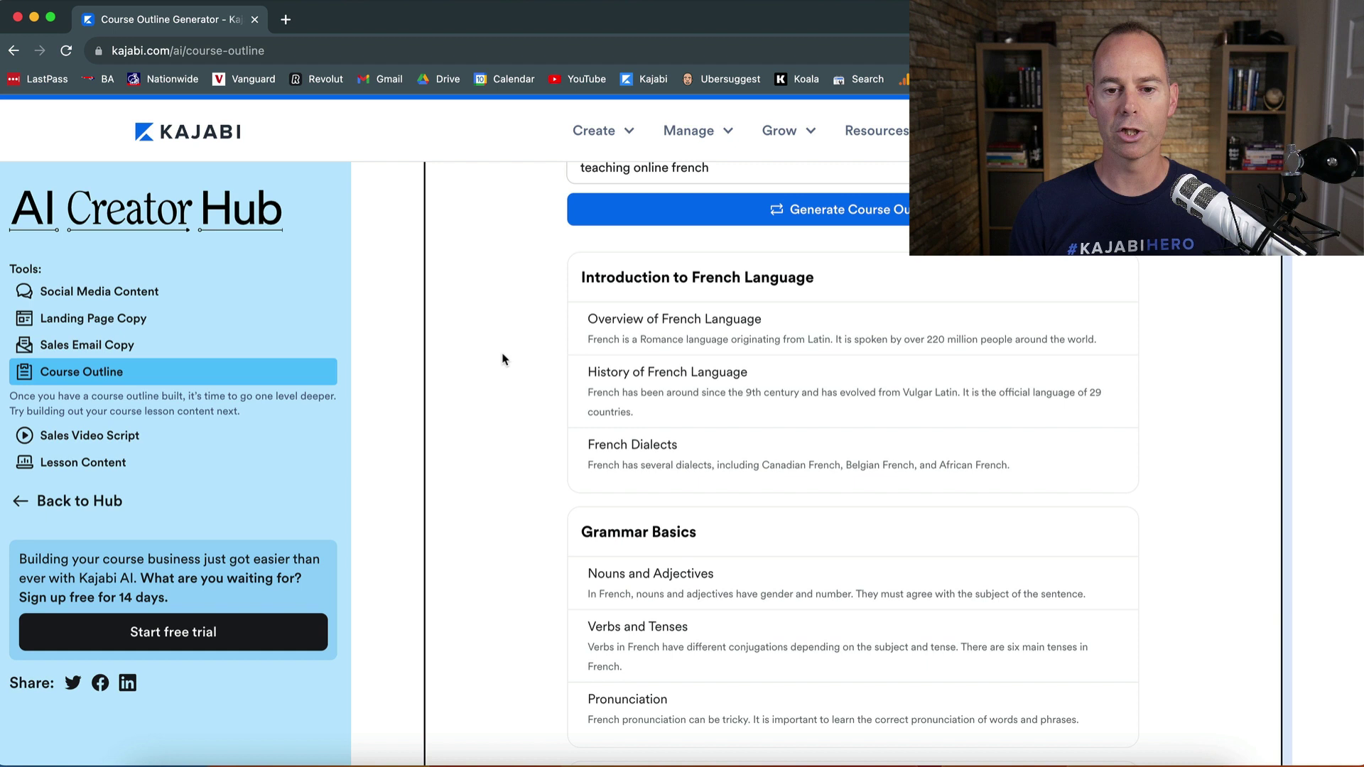
scroll(510, 409, "down", 5)
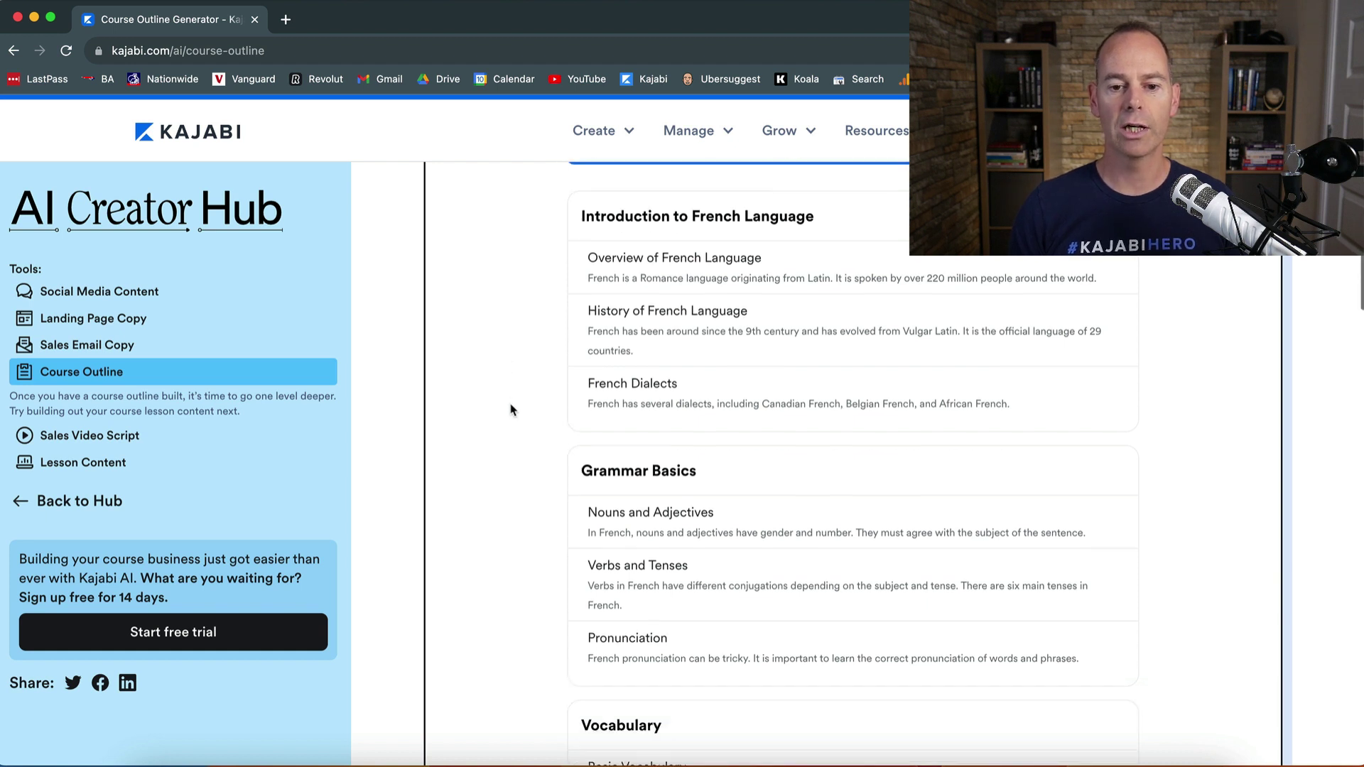
scroll(510, 409, "down", 1)
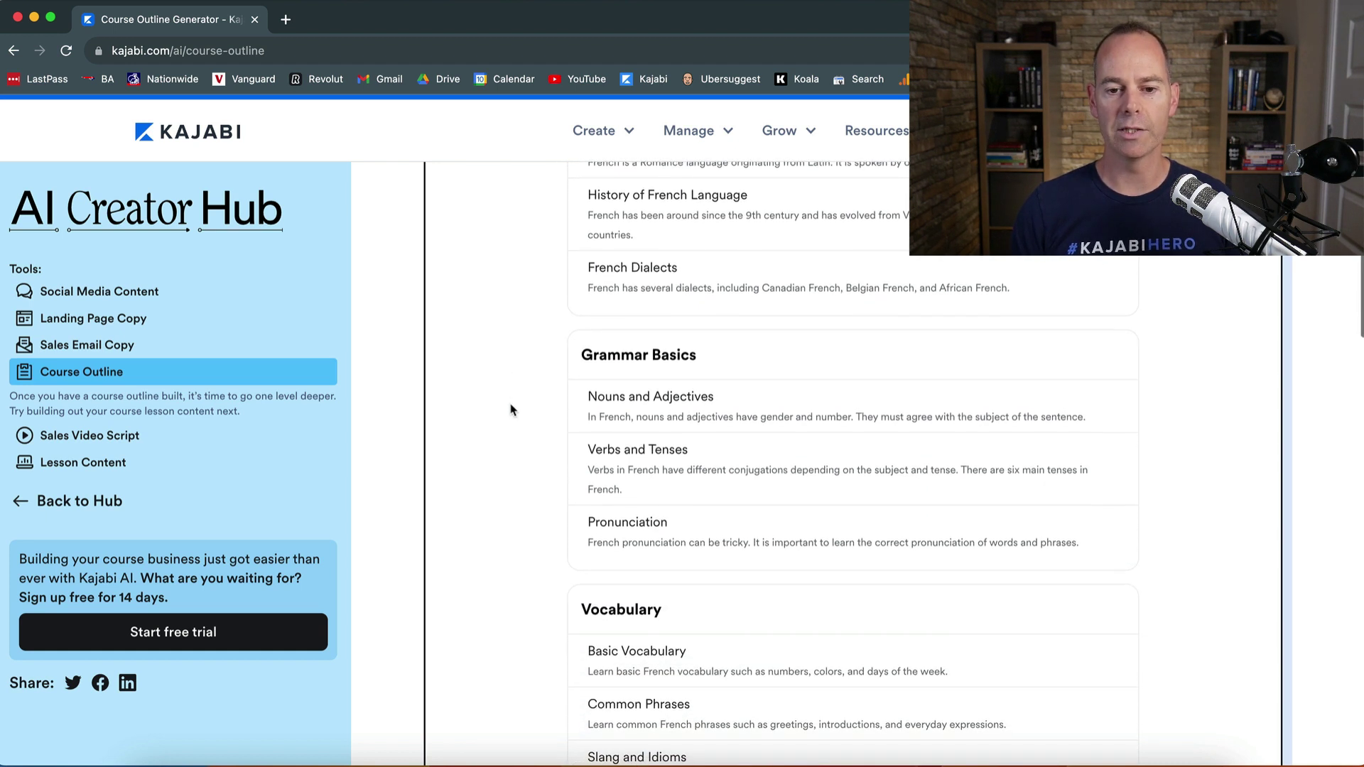
scroll(510, 410, "down", 1)
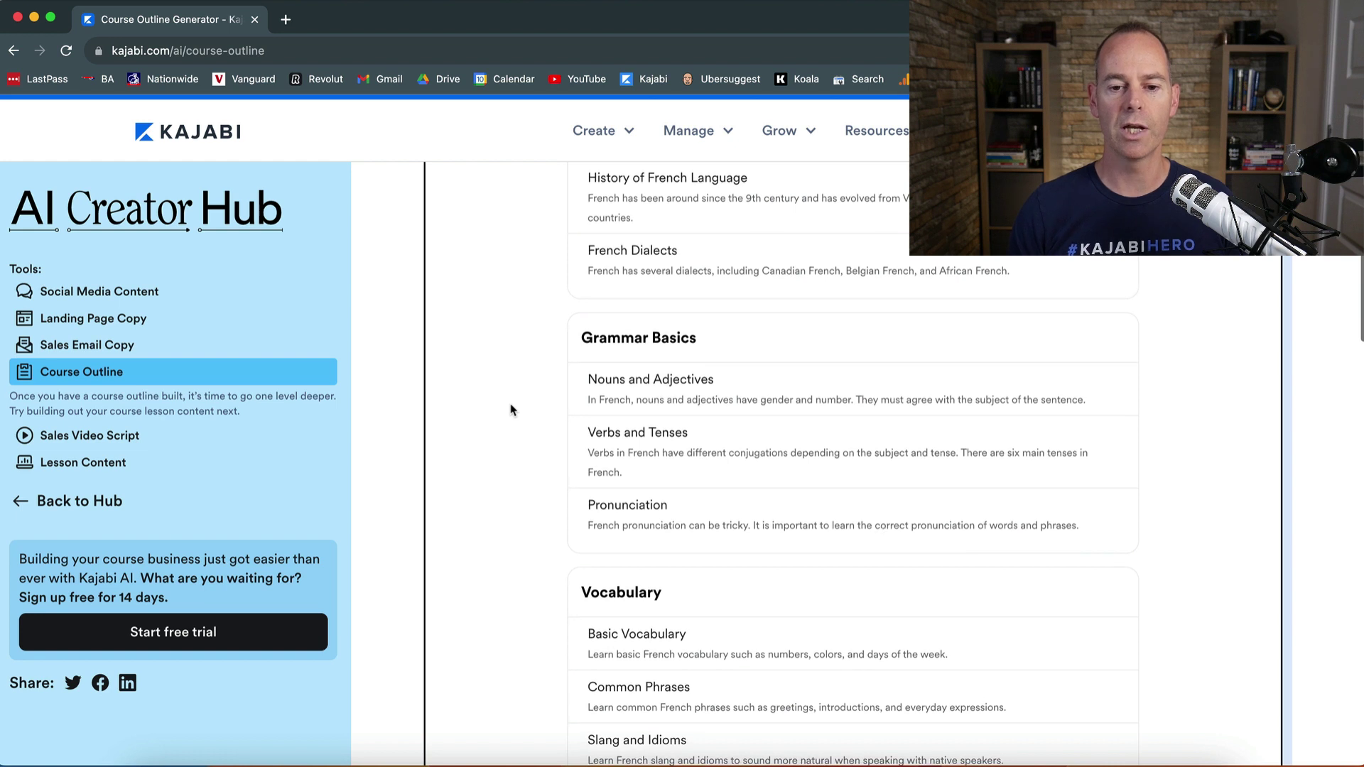
scroll(511, 589, "down", 10)
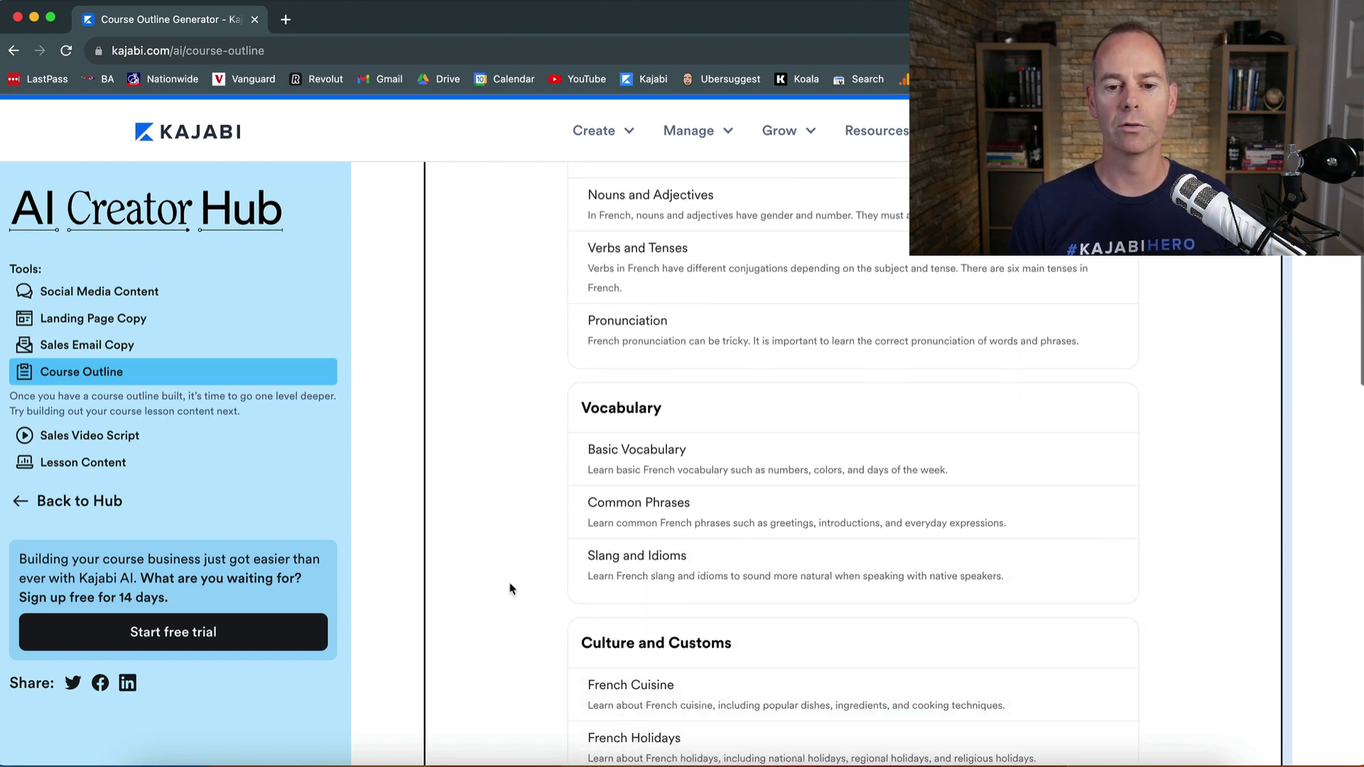
scroll(511, 589, "down", 6)
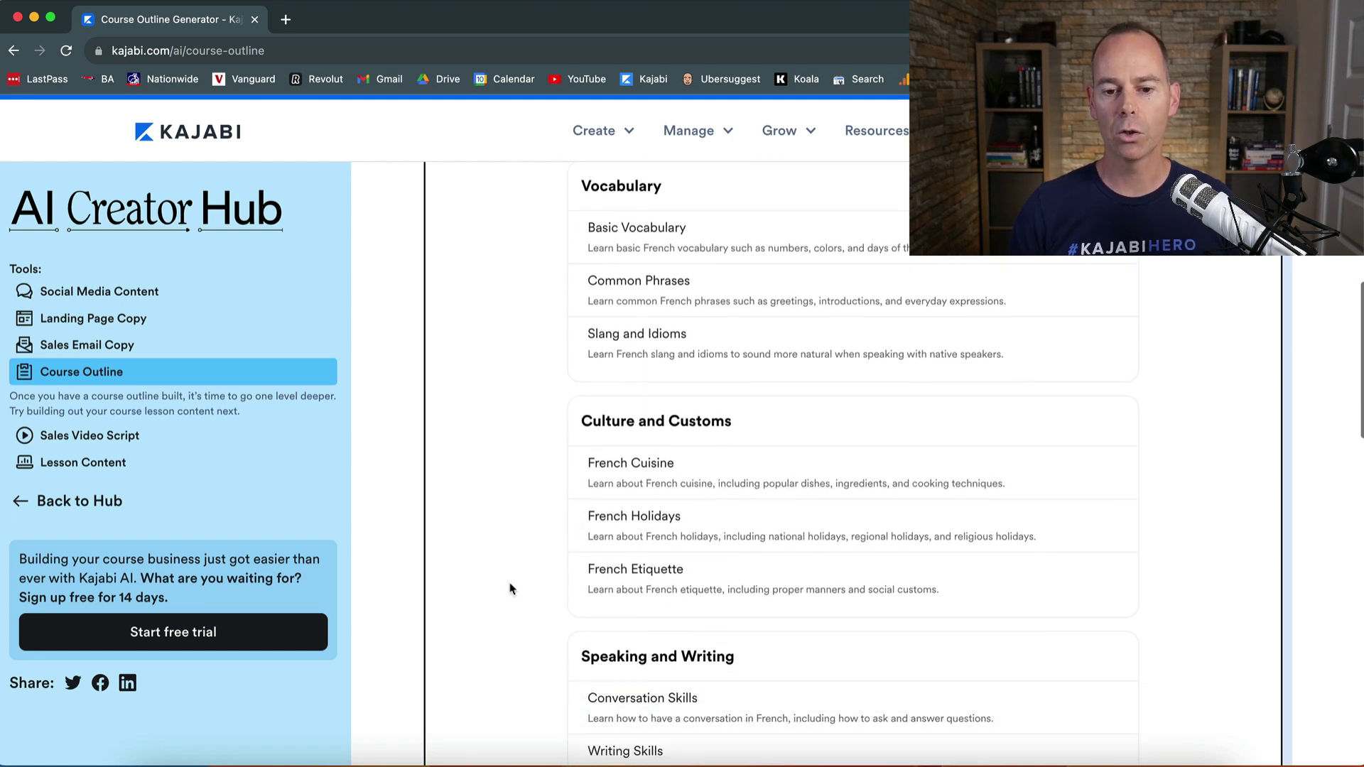
scroll(511, 588, "up", 1)
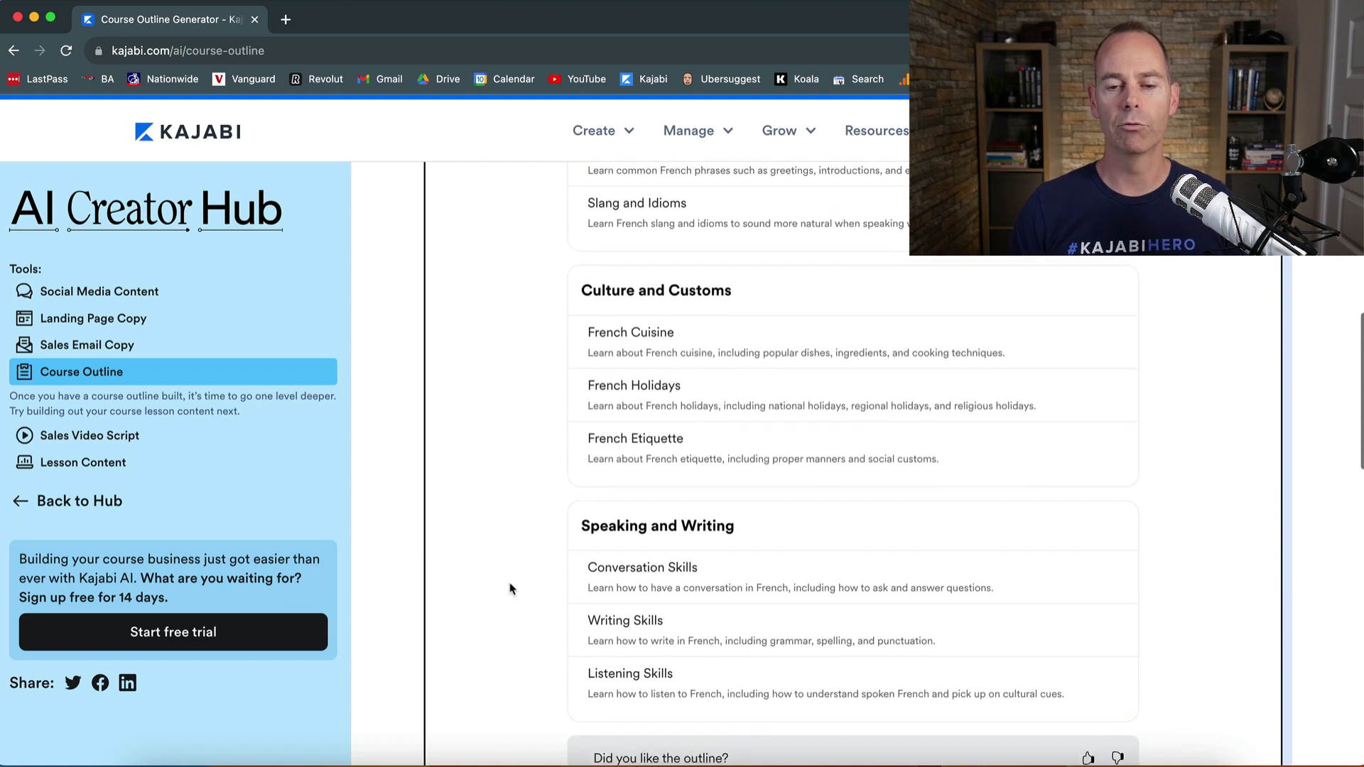
scroll(510, 588, "up", 14)
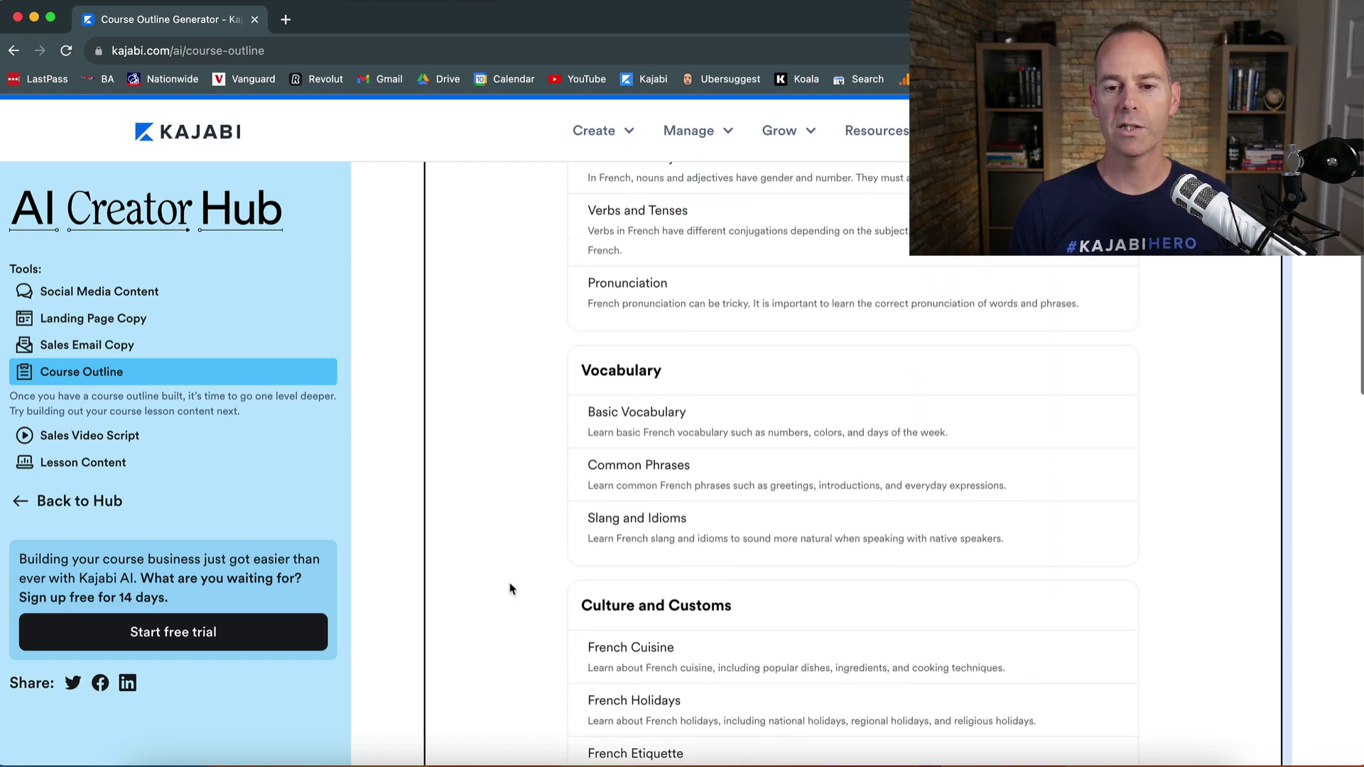
scroll(510, 589, "up", 5)
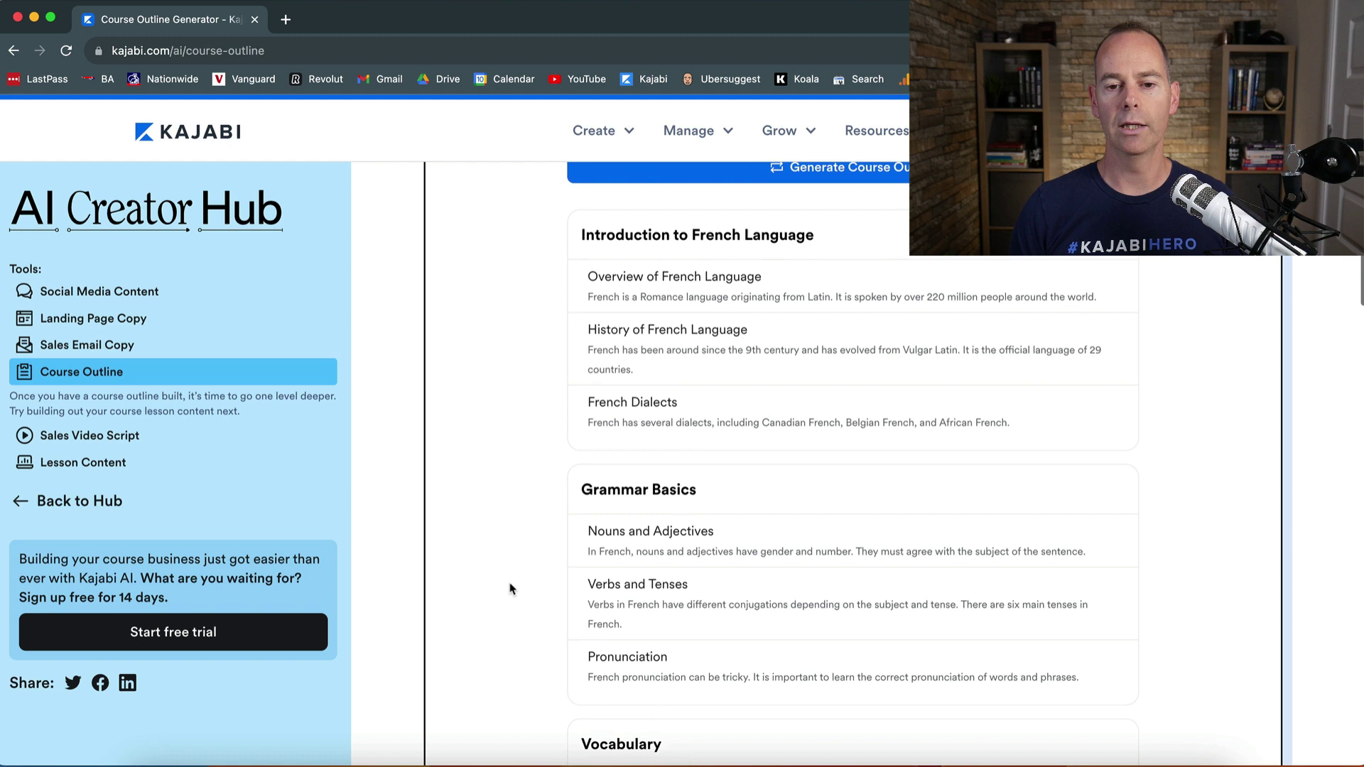
scroll(511, 589, "down", 1)
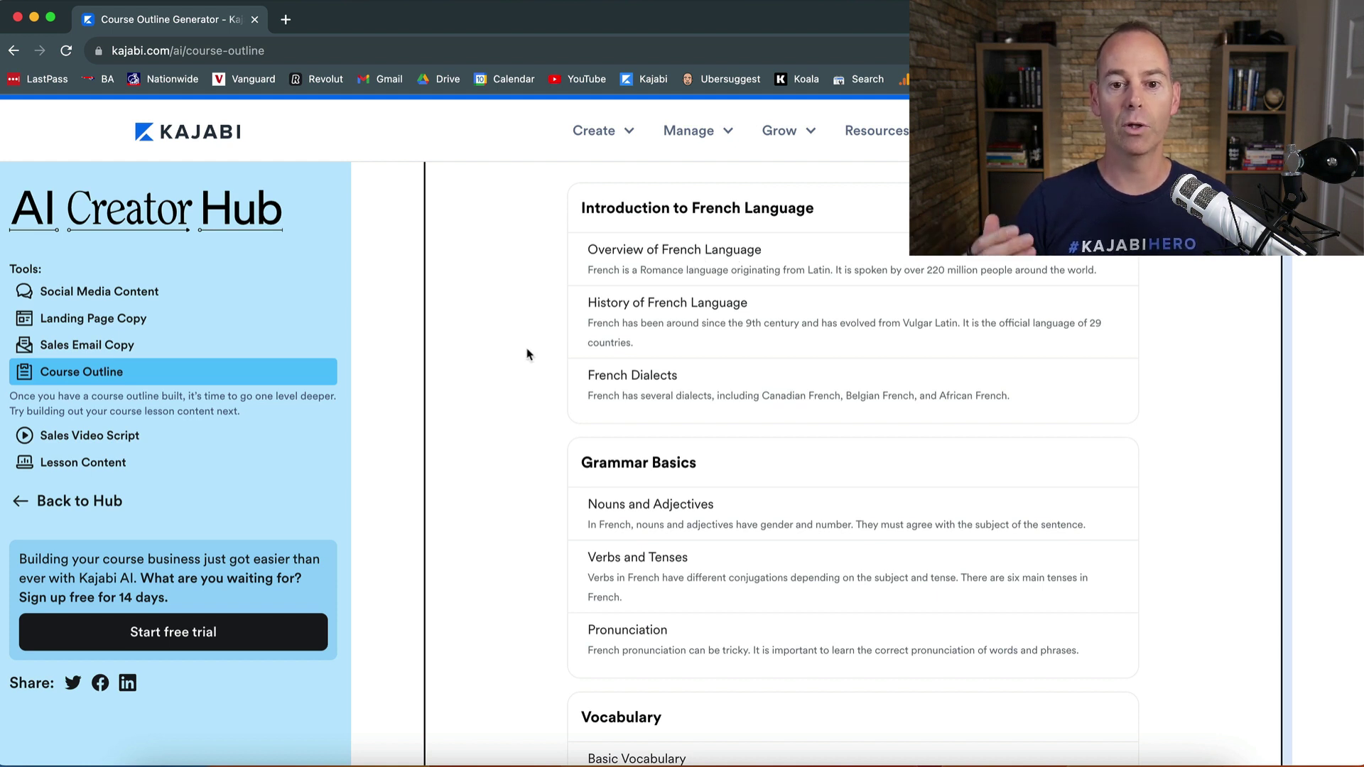
scroll(527, 353, "up", 1)
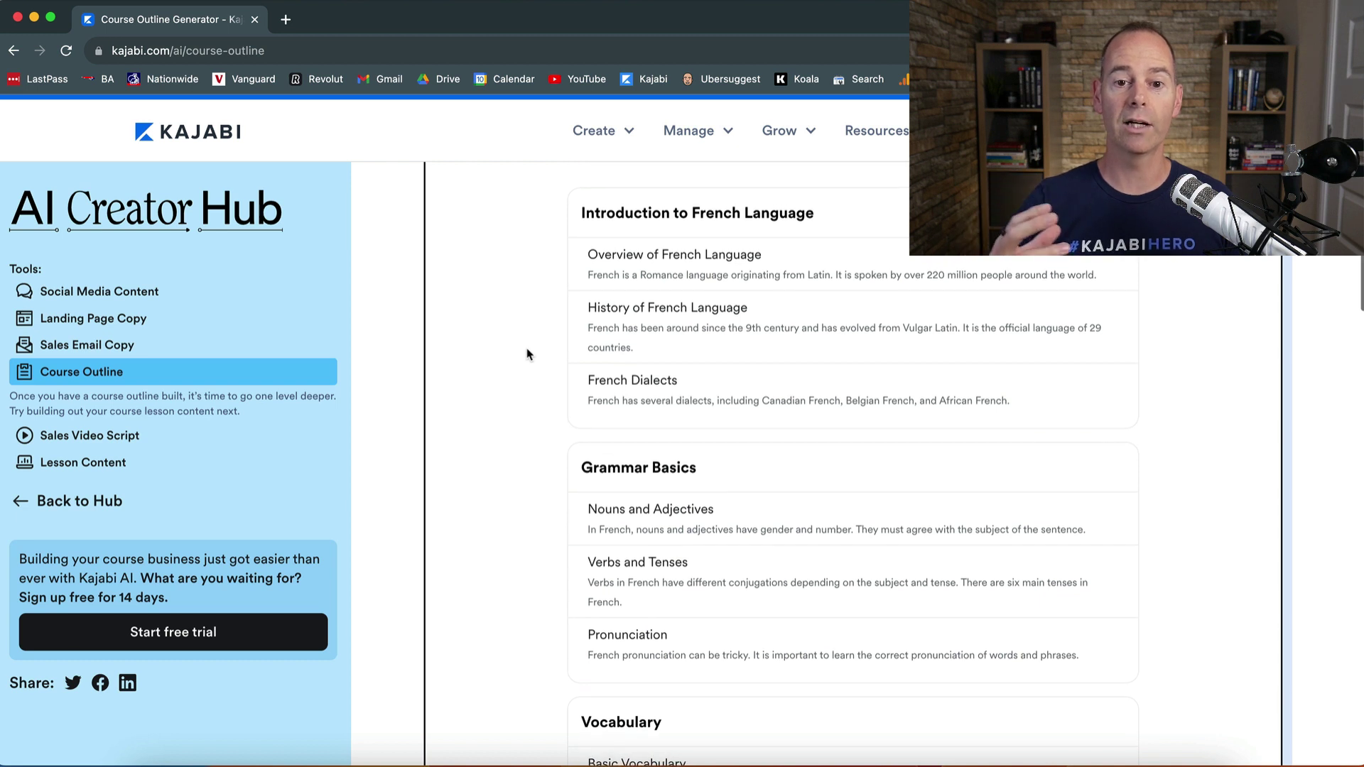
scroll(526, 353, "down", 1)
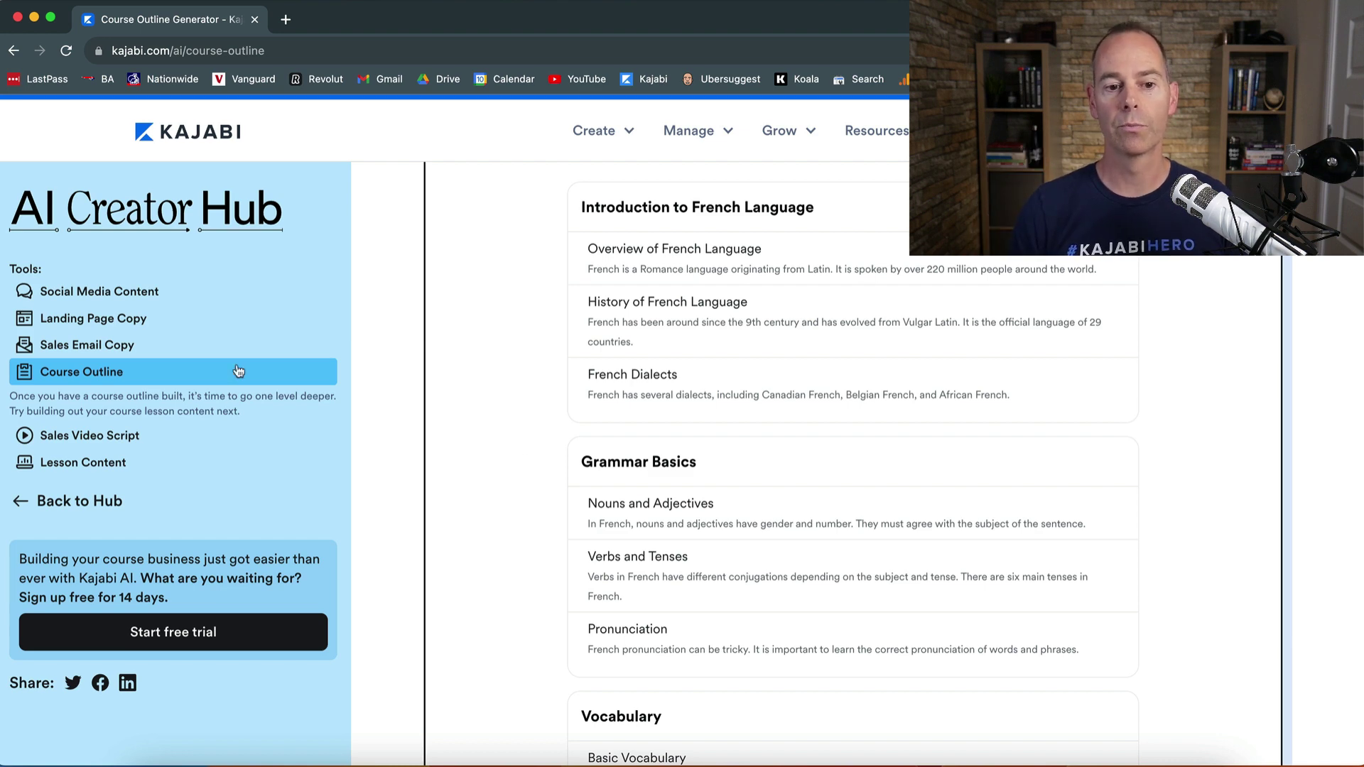
Open Sales Email Copy and start typing the course topic 'Selling…', fixing a typo
left_click(48, 351)
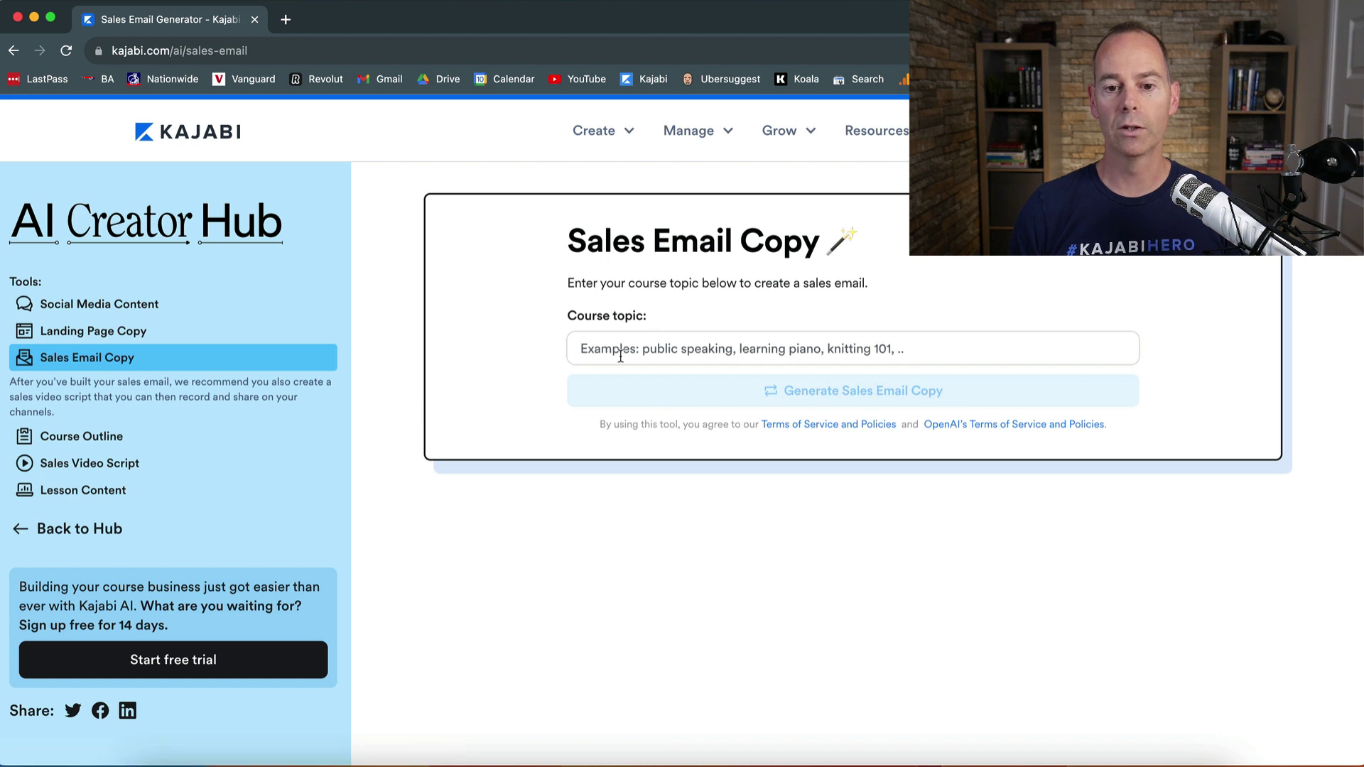
left_click(625, 354)
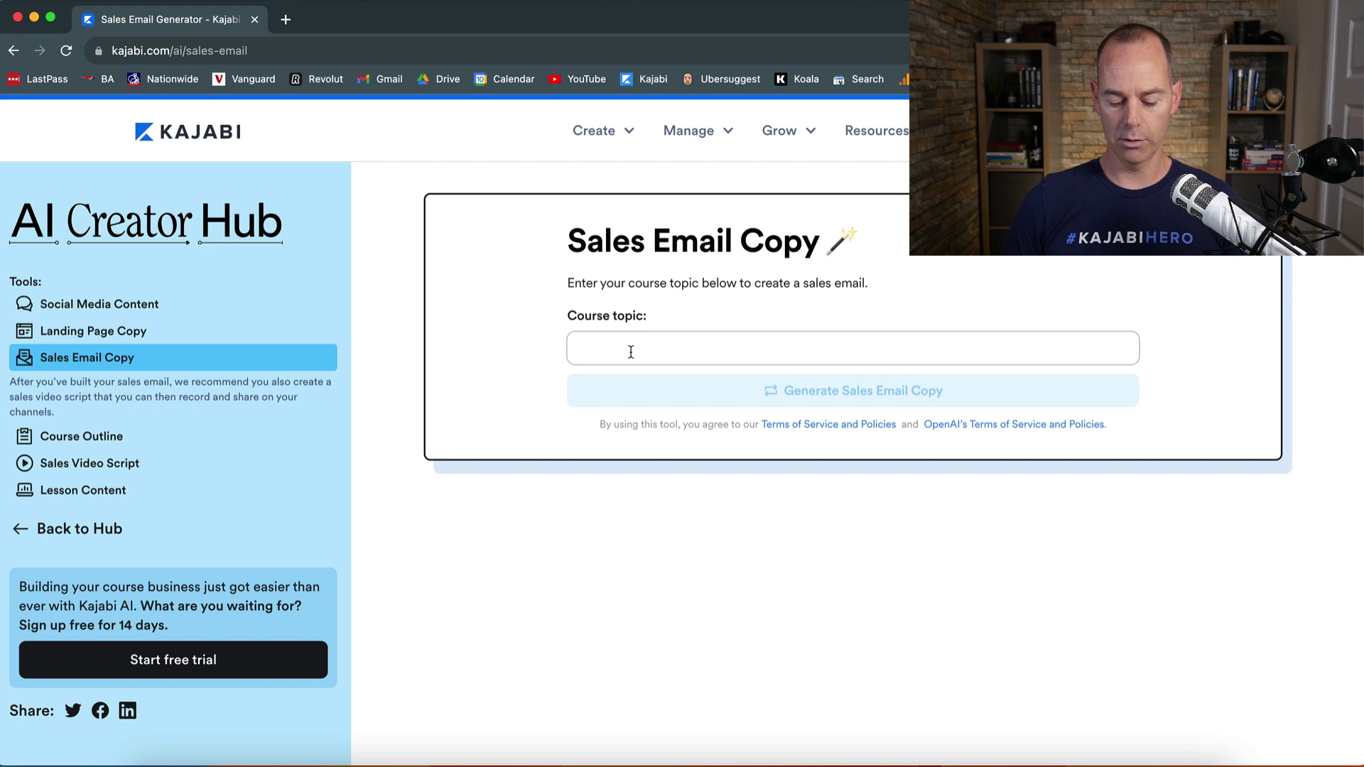
type("Selling an online french chourse")
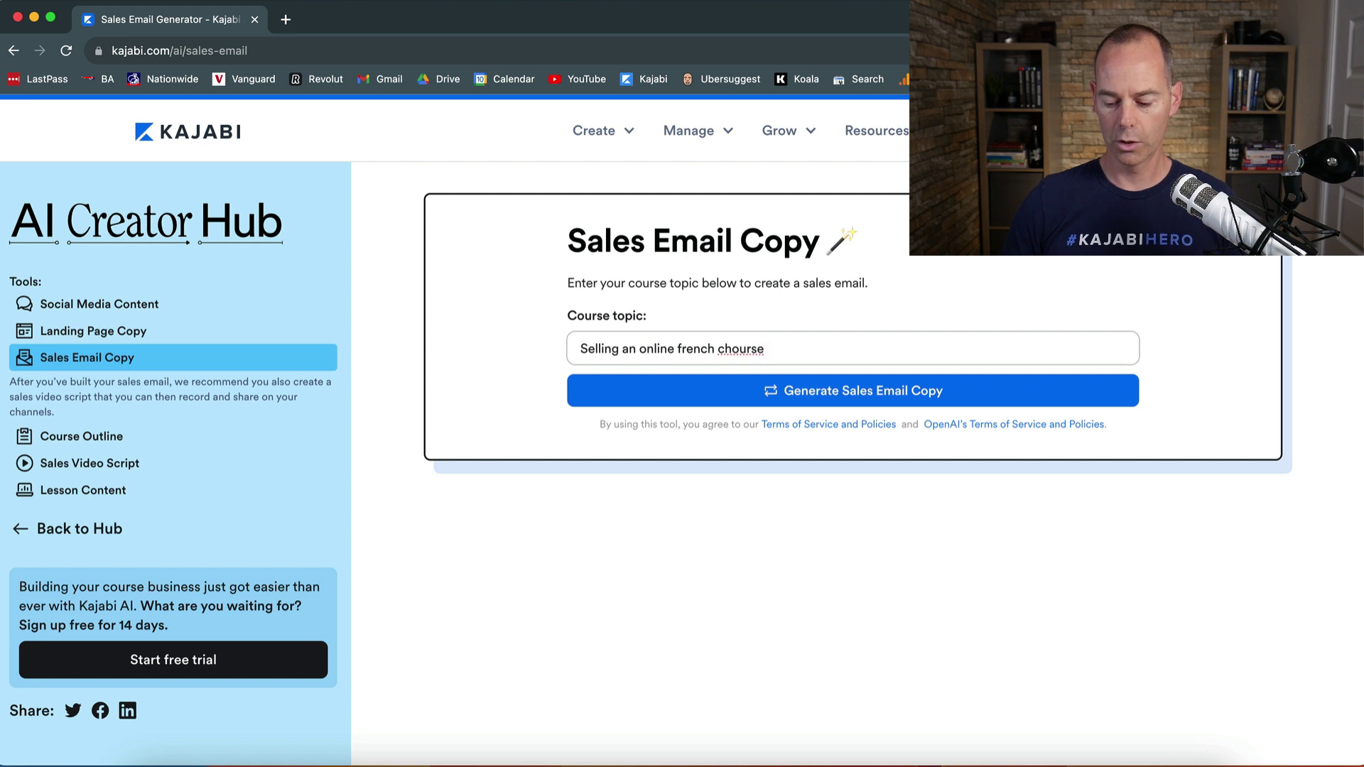
key("BackSpace")
key("BackSpace")
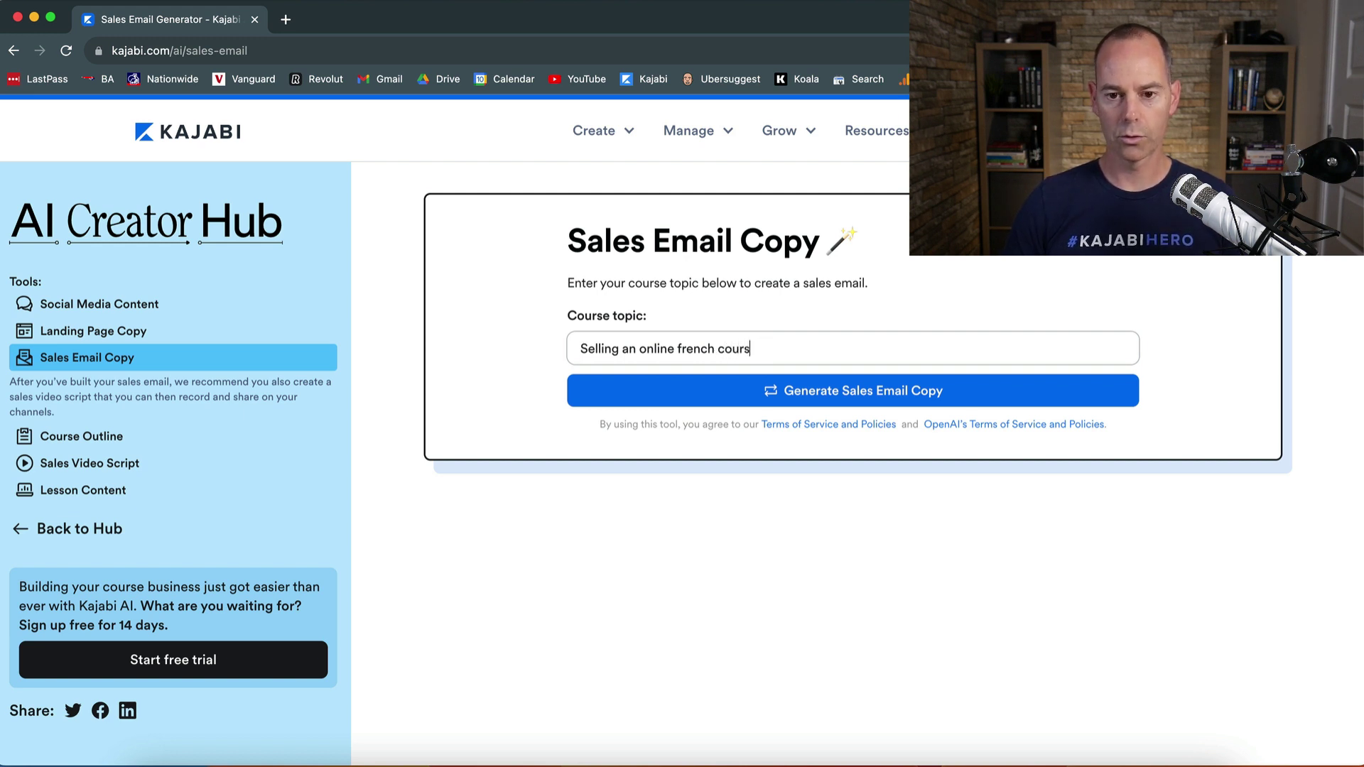
Generate the sales email for 'Selling an online french course' and read its three listed benefits
key("Return")
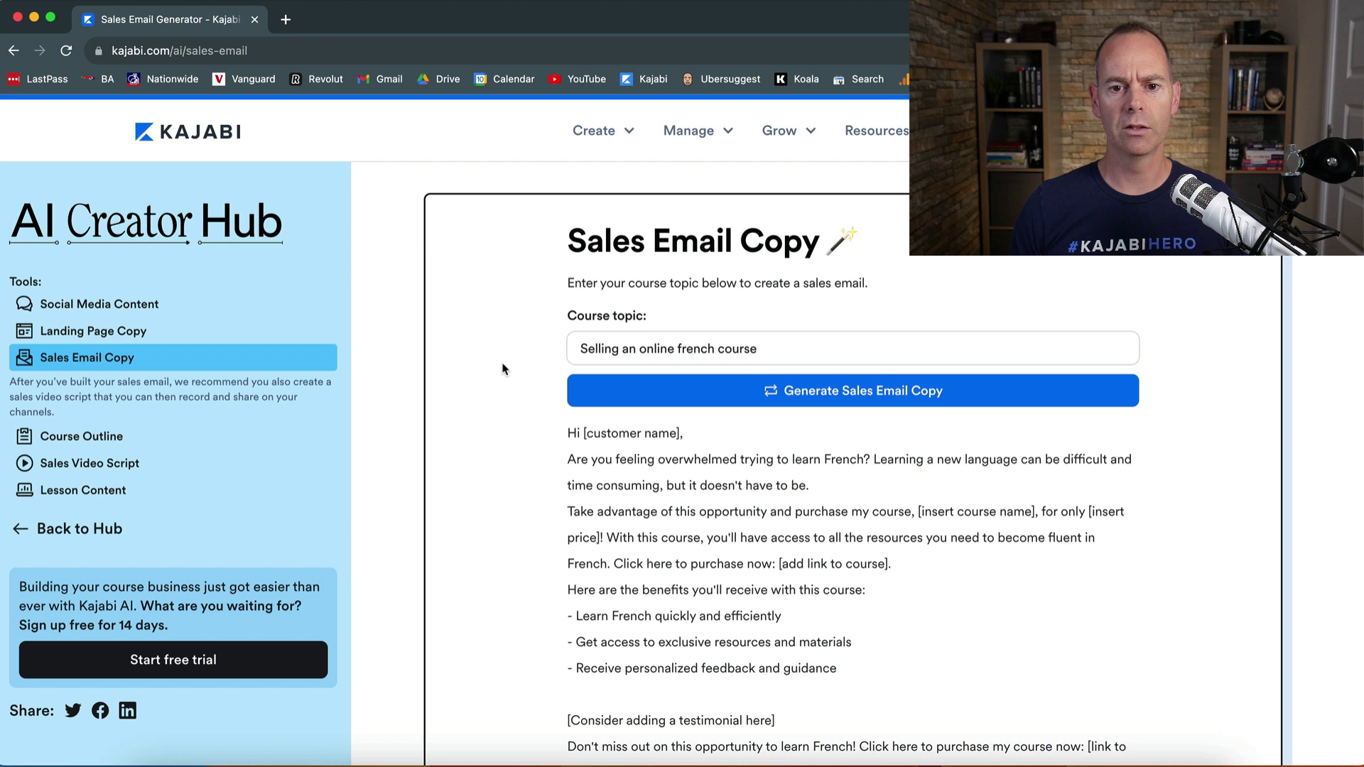
scroll(504, 397, "down", 5)
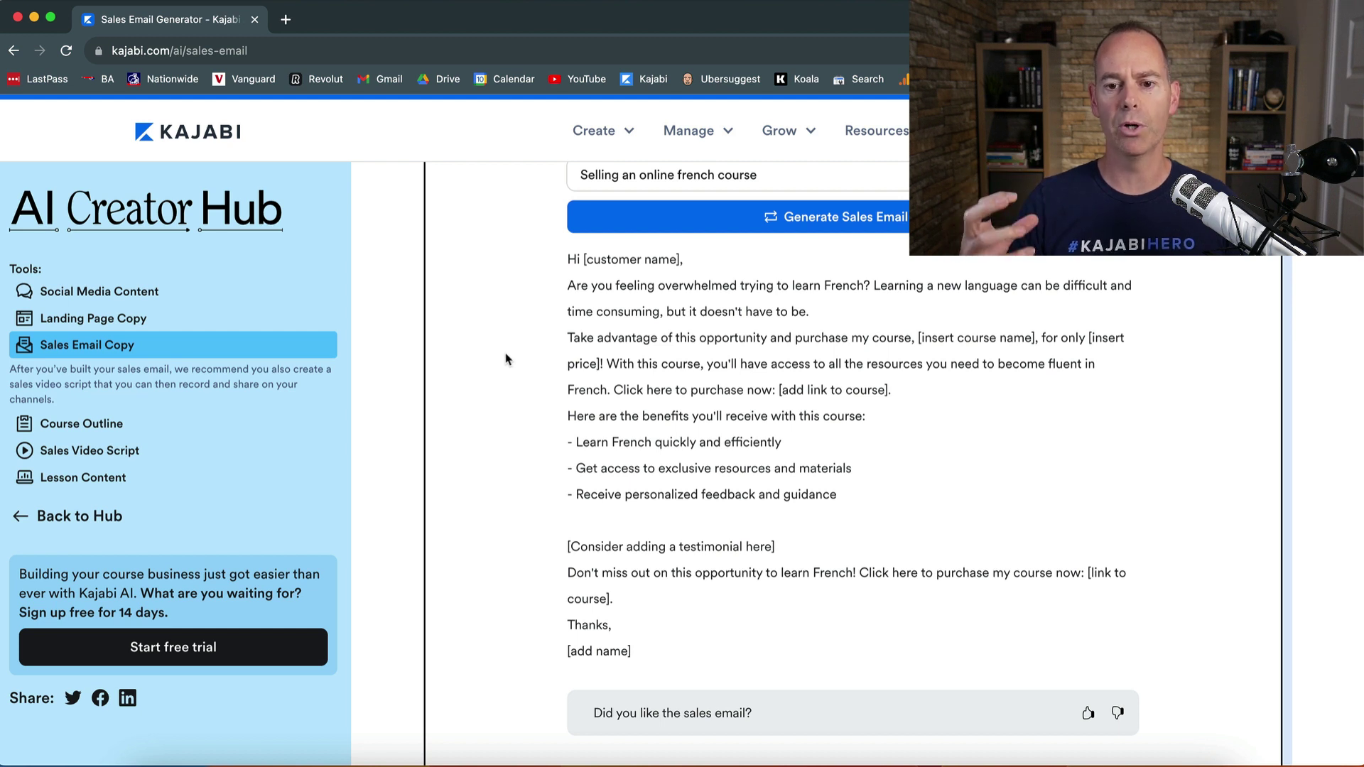
scroll(507, 359, "down", 1)
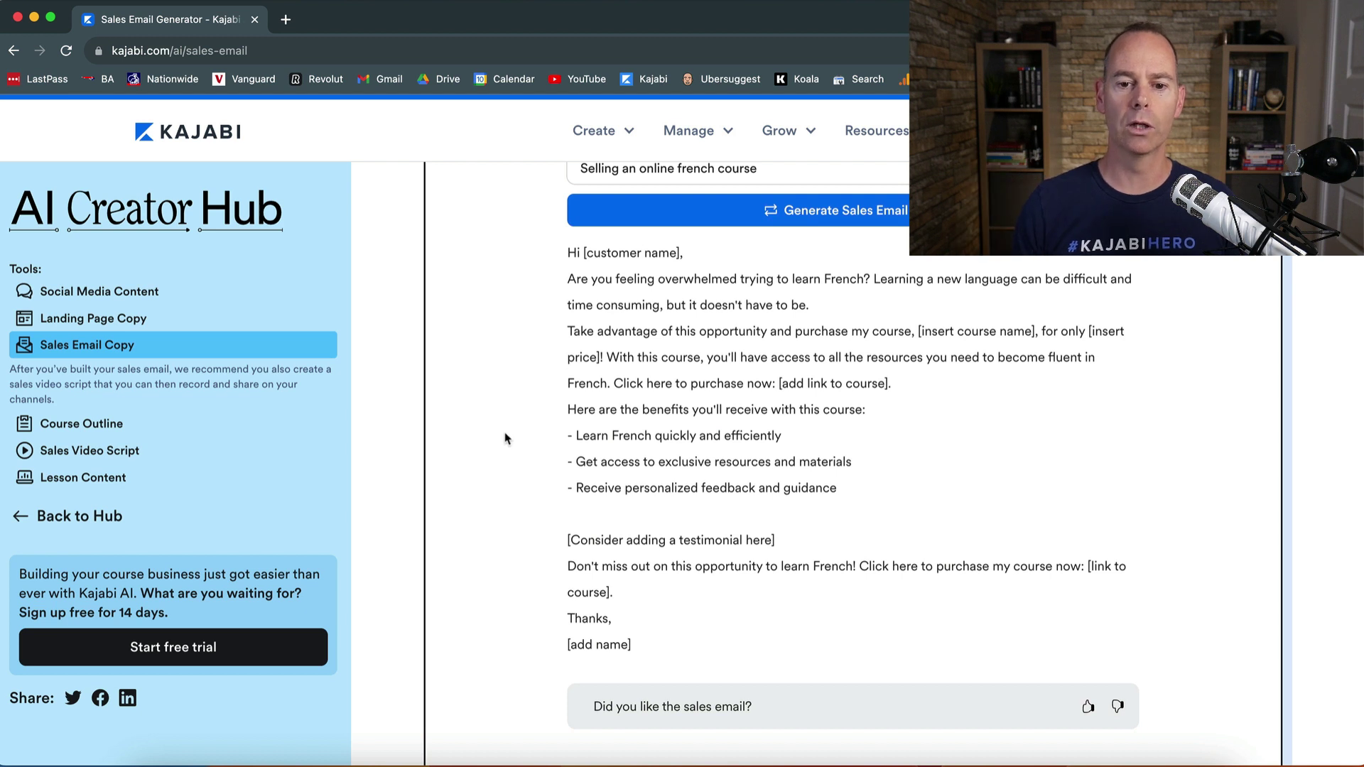
scroll(506, 436, "down", 3)
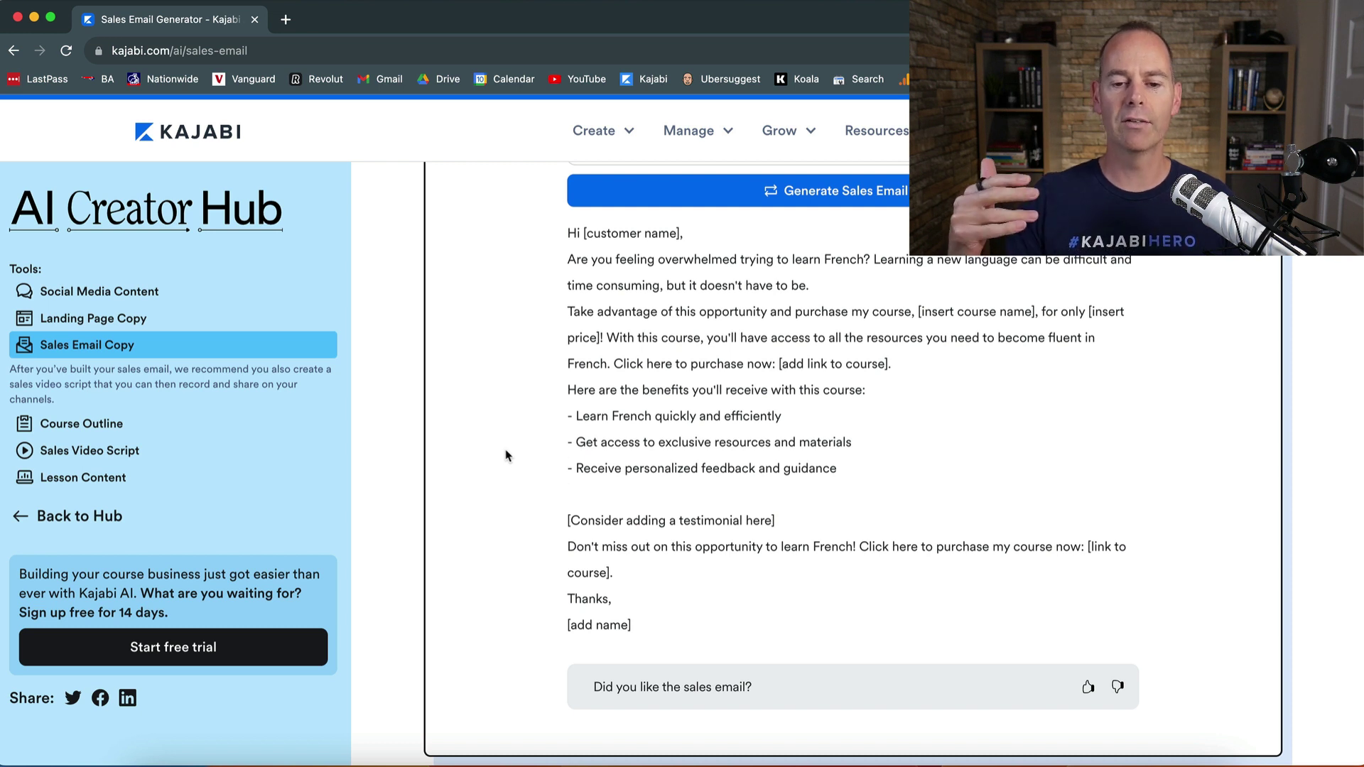
scroll(506, 456, "up", 4)
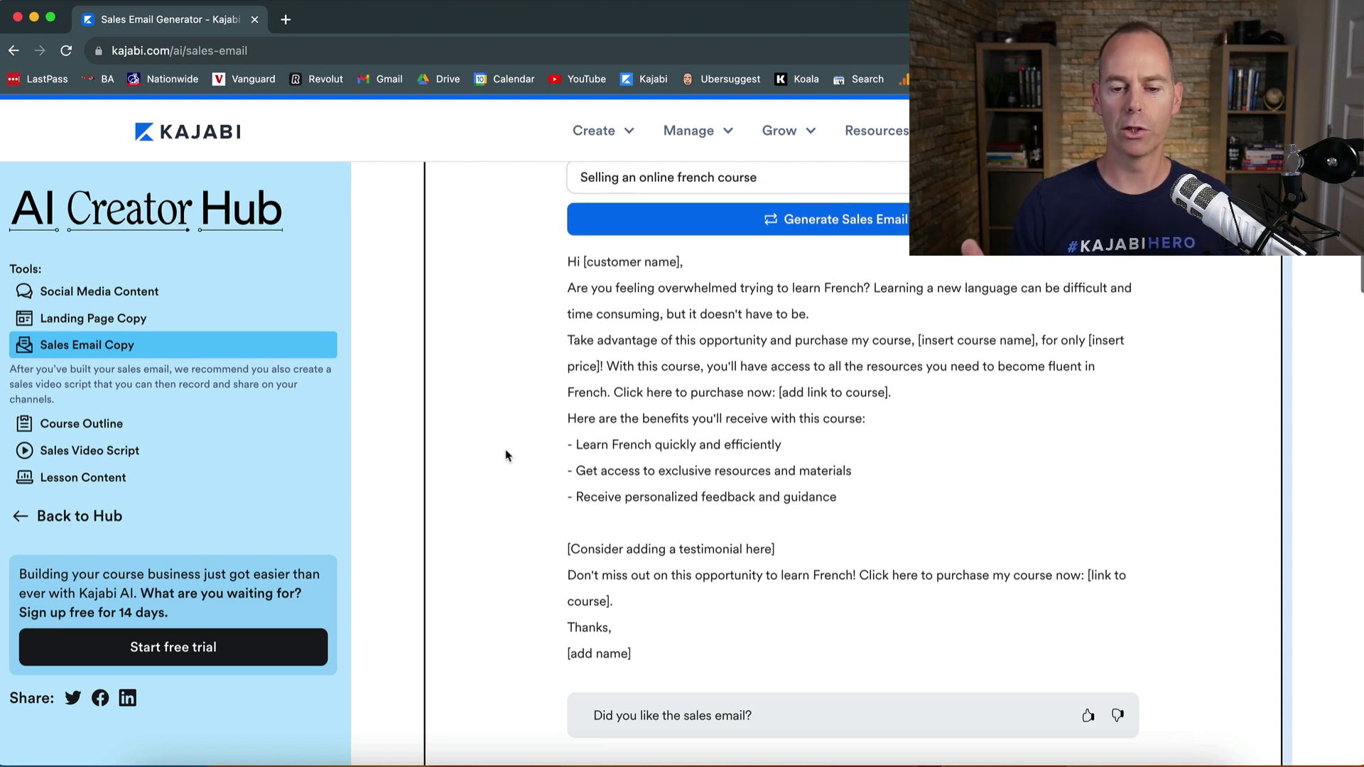
scroll(506, 451, "up", 1)
scroll(508, 587, "down", 2)
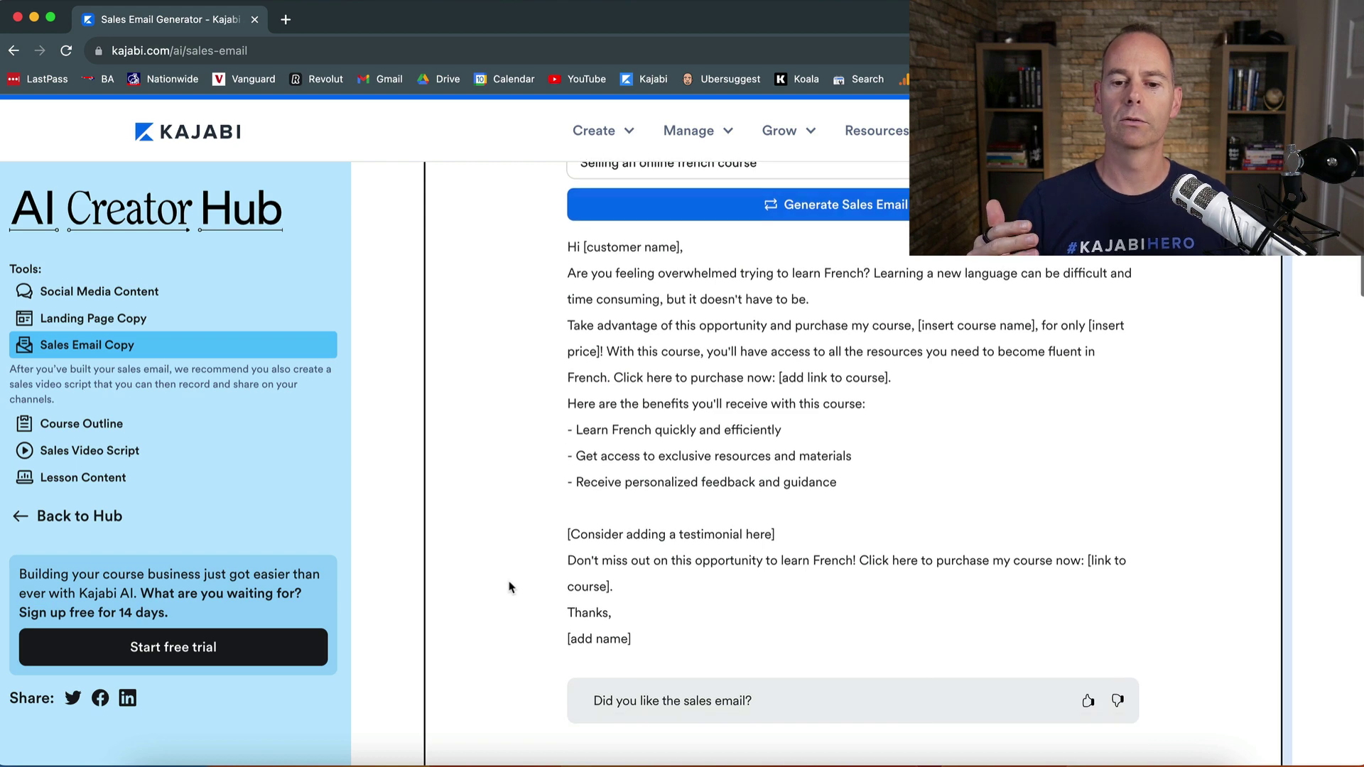
scroll(508, 587, "up", 3)
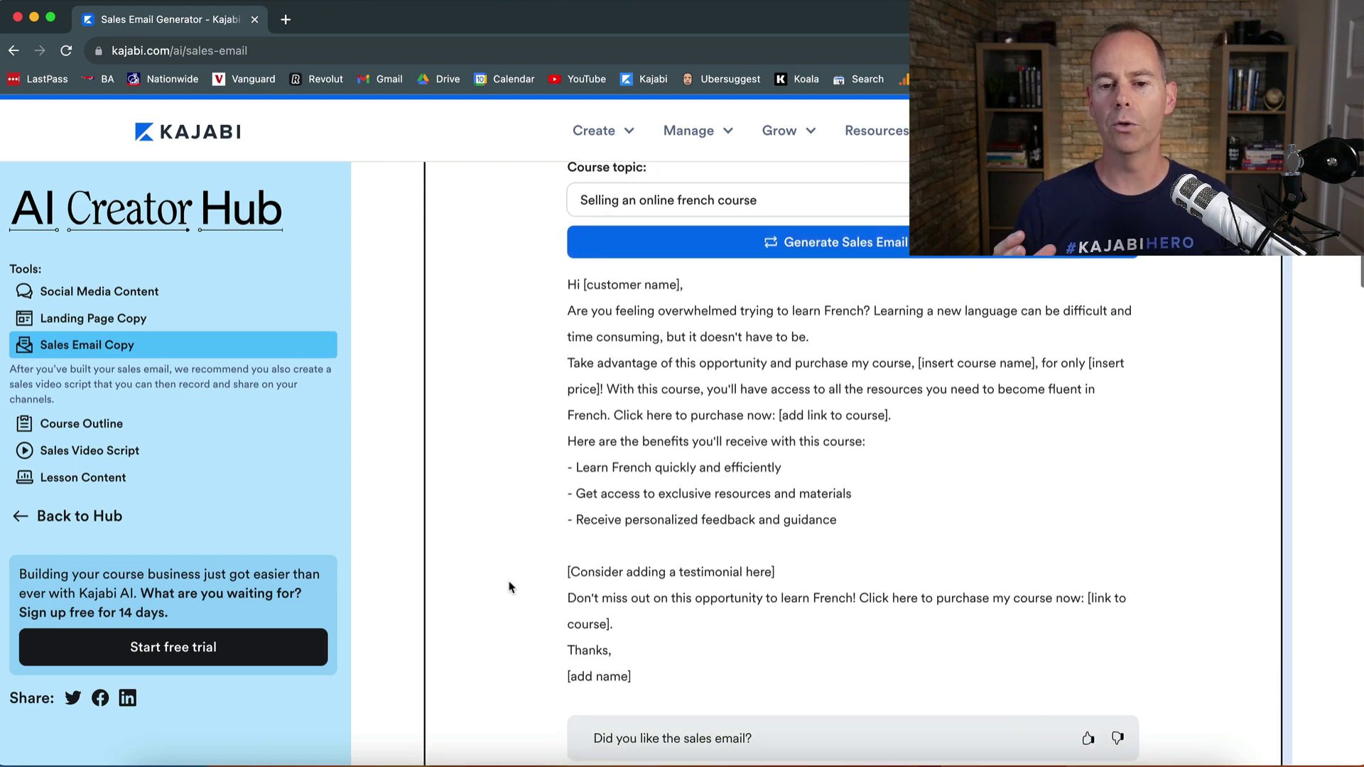
scroll(509, 587, "up", 1)
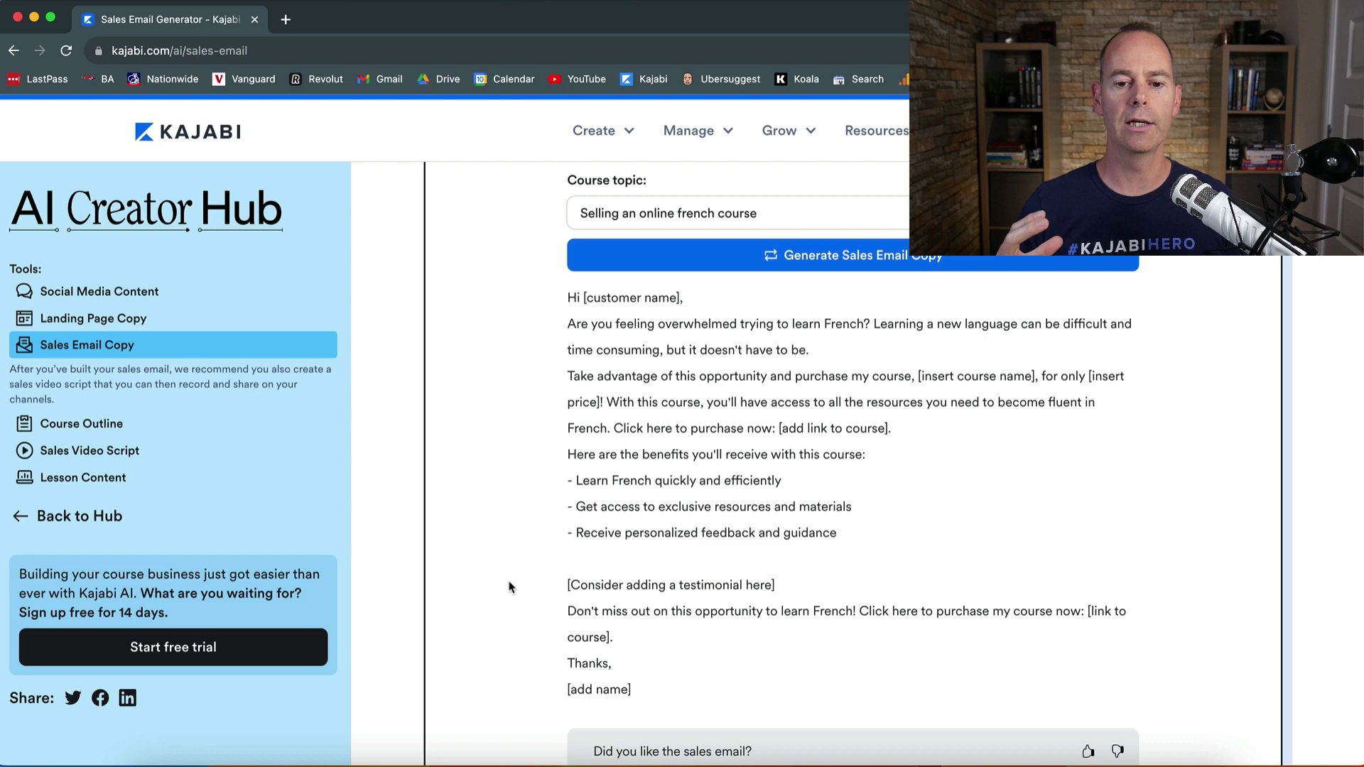
scroll(508, 587, "up", 2)
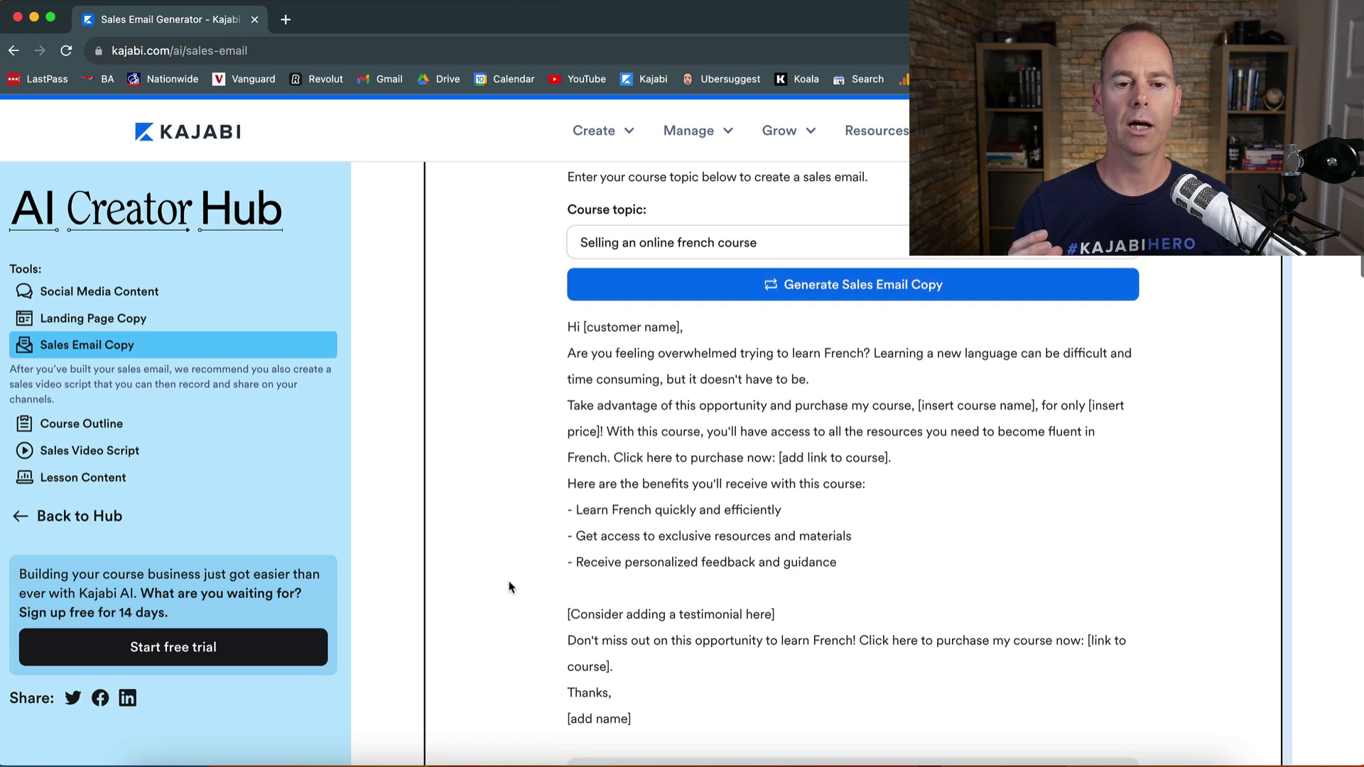
Generate landing page copy for 'french language course' and review the 'Learn French Fast!' page
left_click(113, 321)
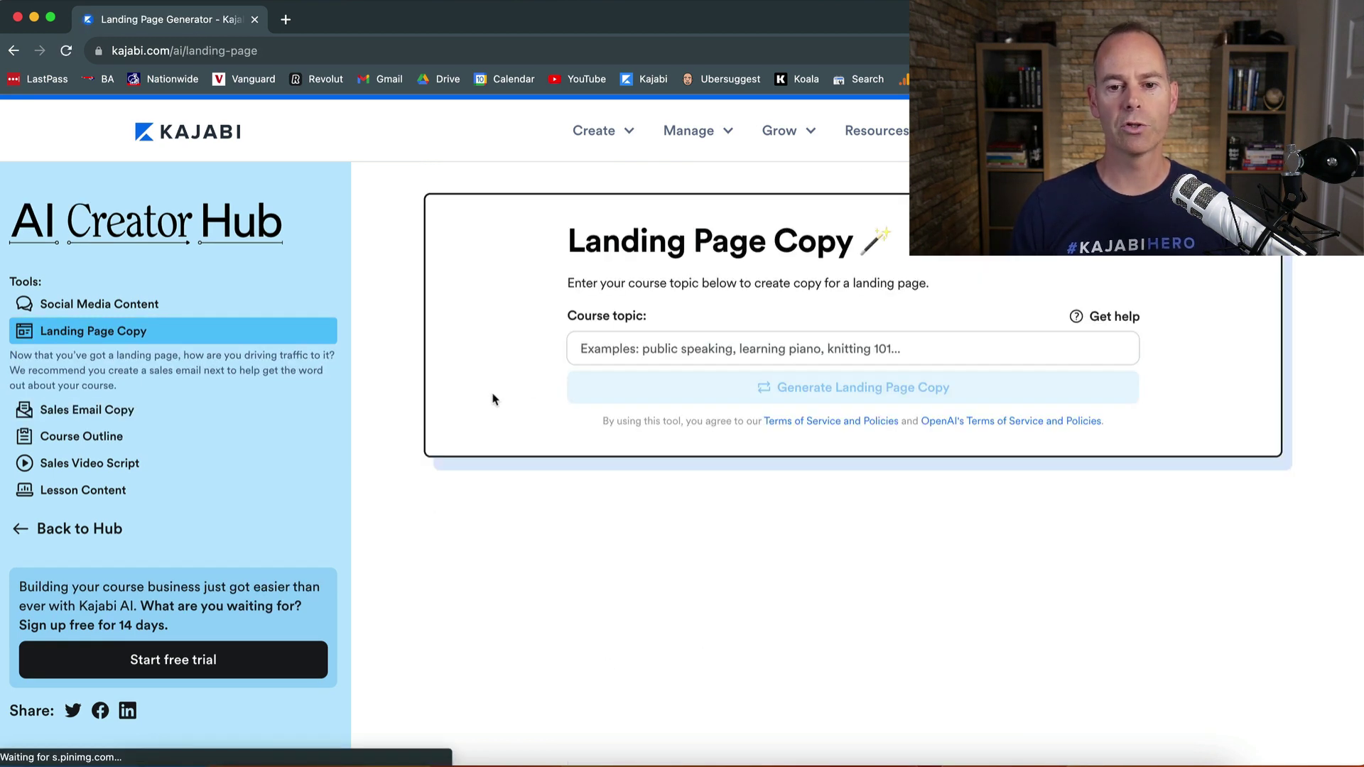
left_click(624, 355)
type("fr")
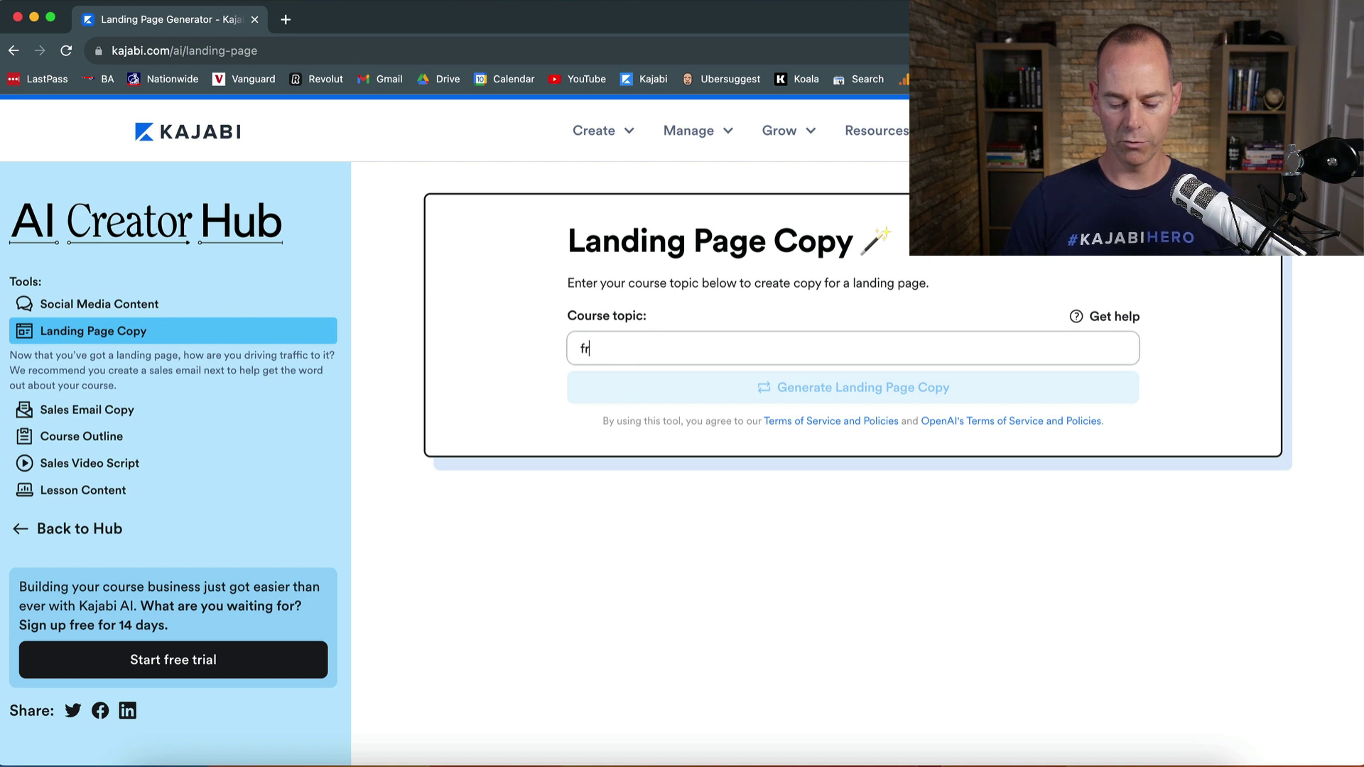
type("ench")
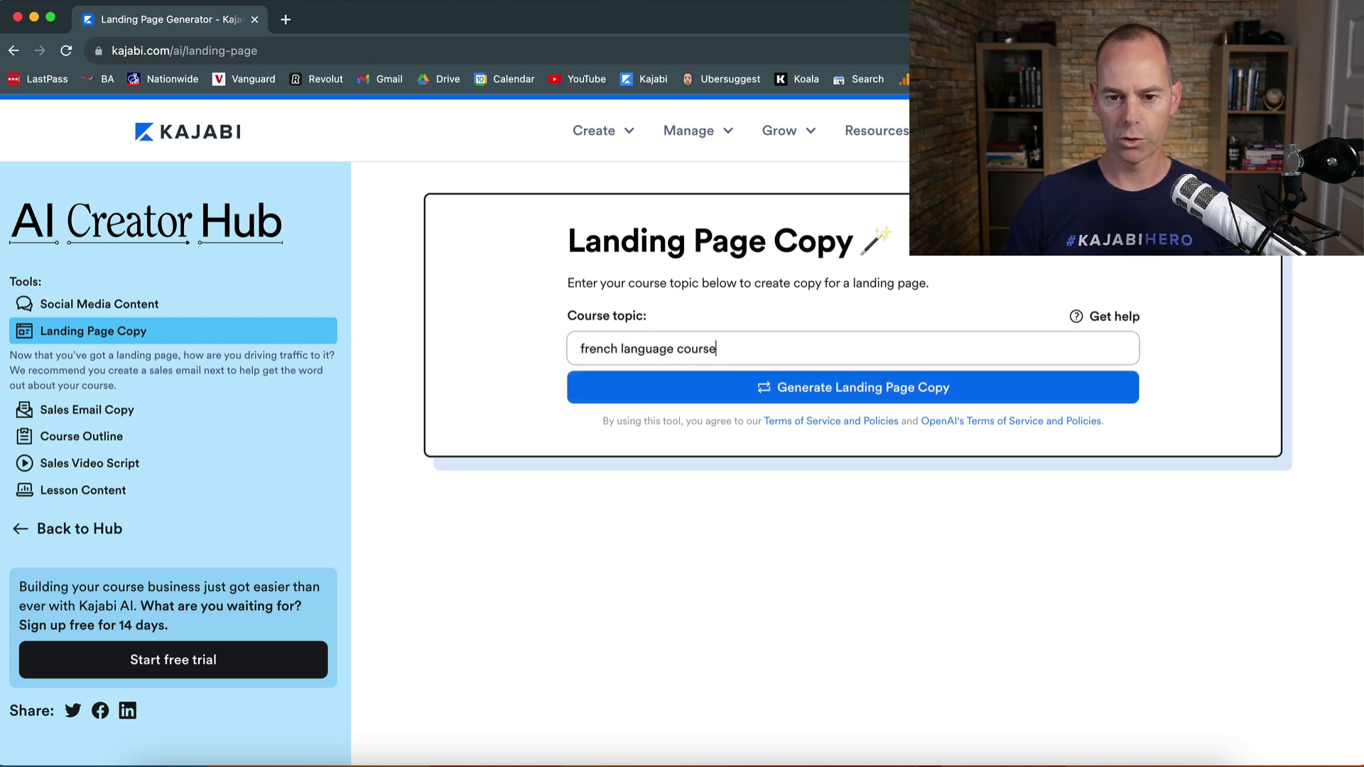
type(" language course")
key("Return")
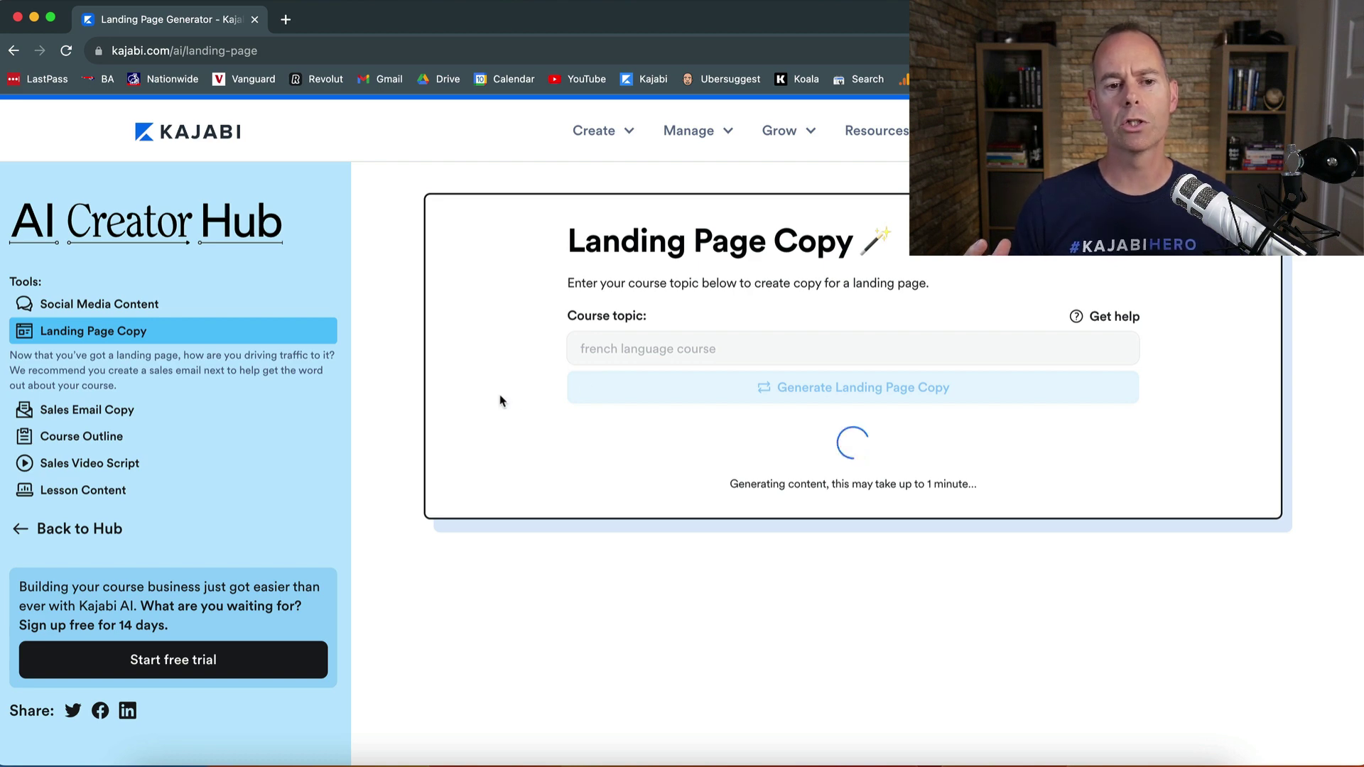
scroll(499, 412, "down", 5)
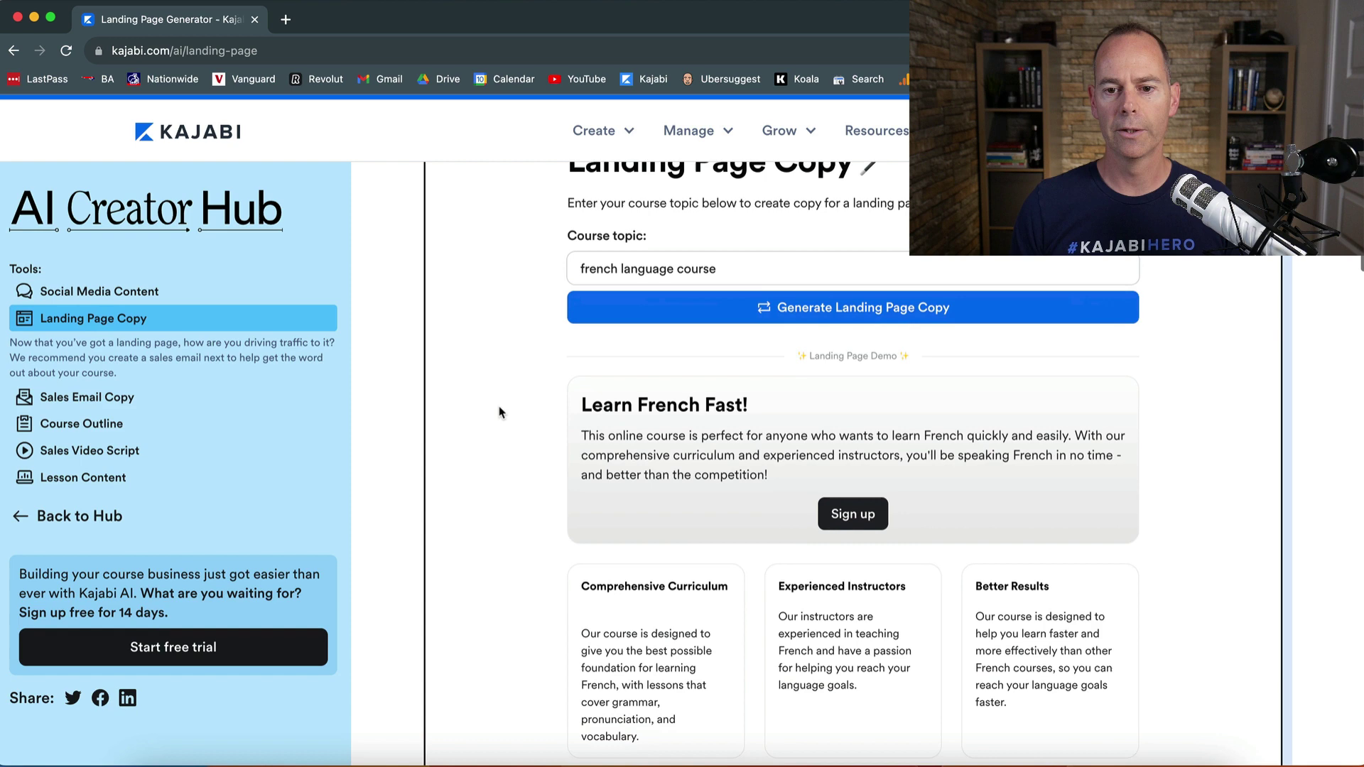
scroll(500, 412, "down", 2)
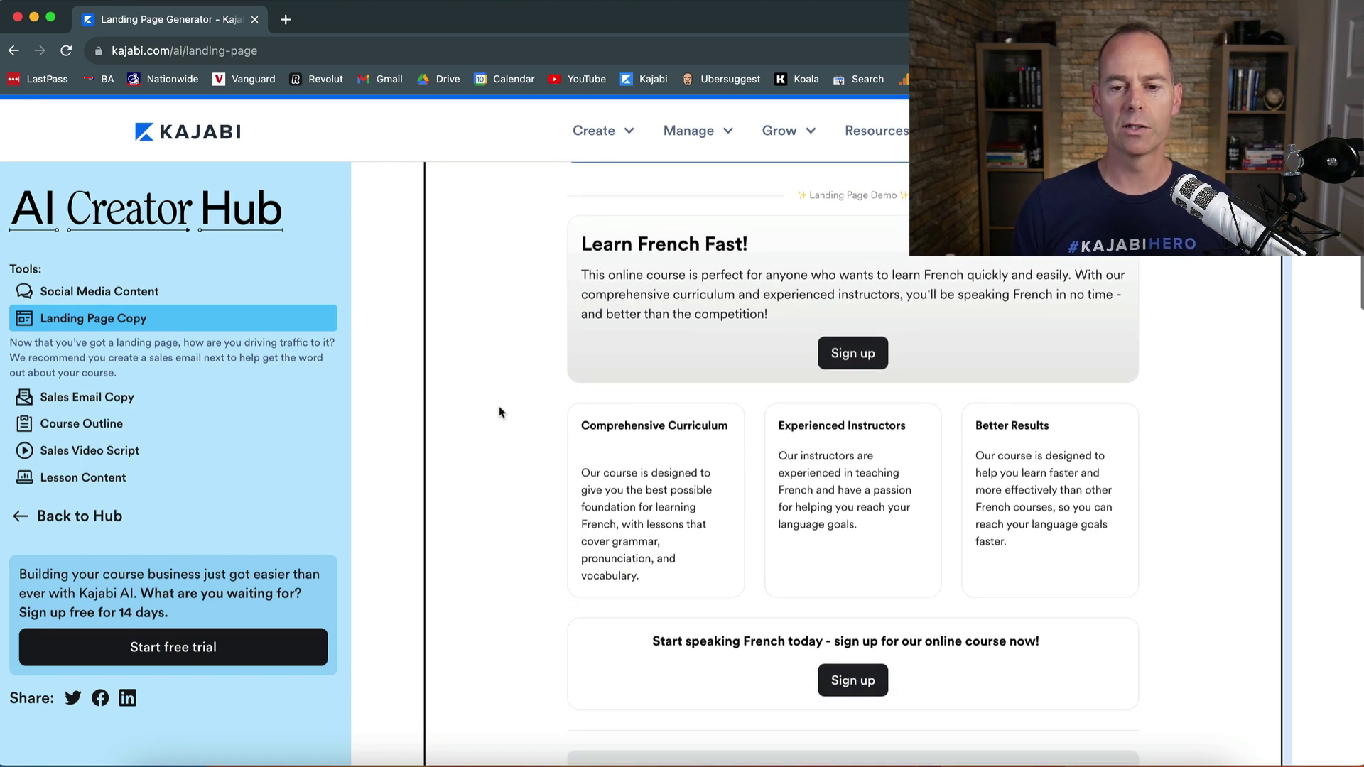
scroll(500, 412, "down", 1)
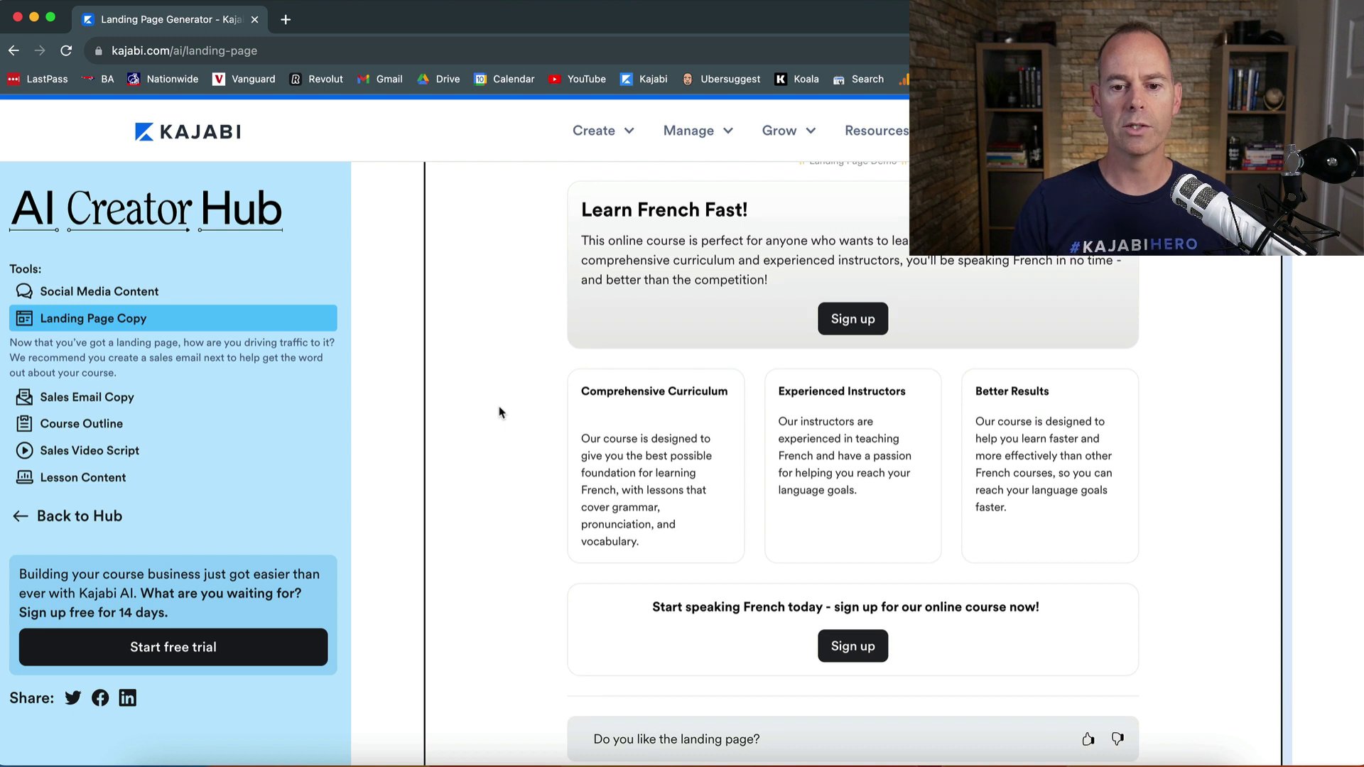
scroll(500, 412, "down", 1)
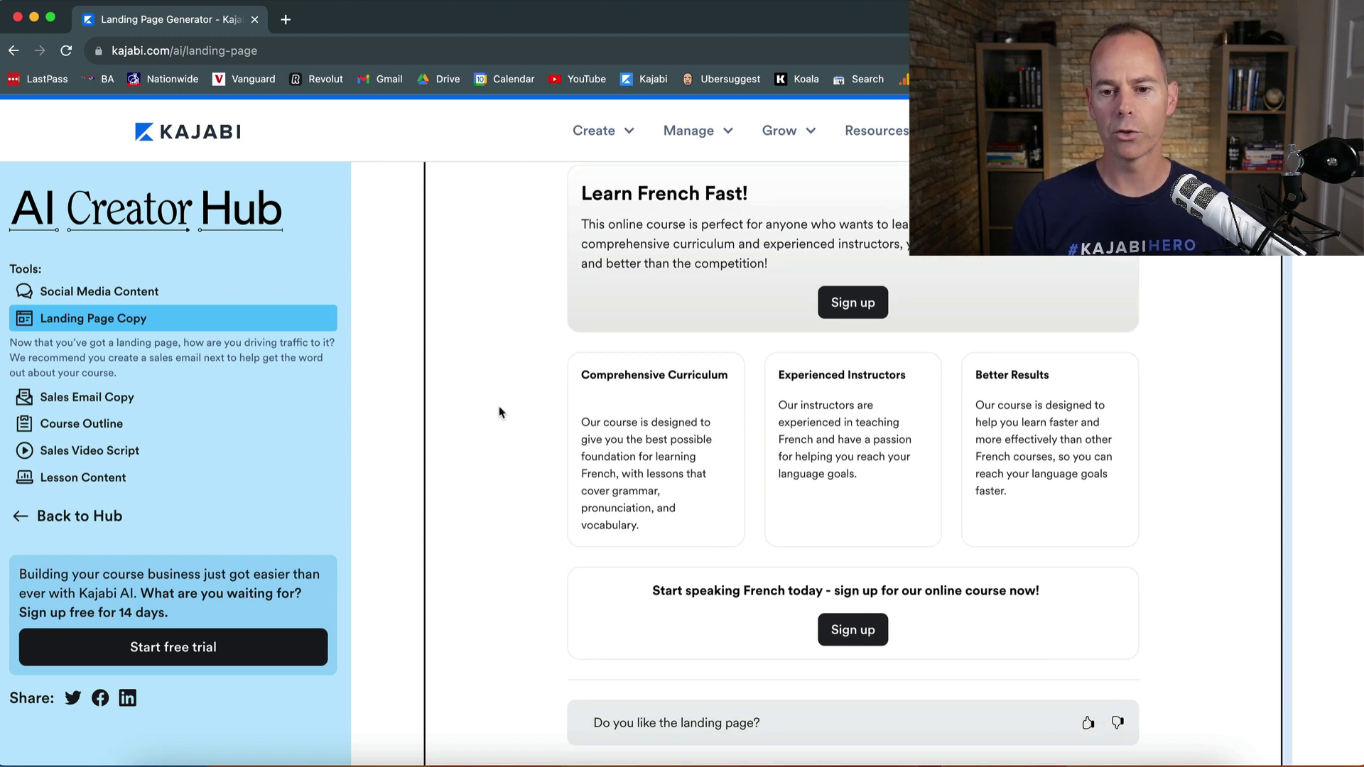
scroll(499, 412, "down", 1)
scroll(500, 411, "down", 3)
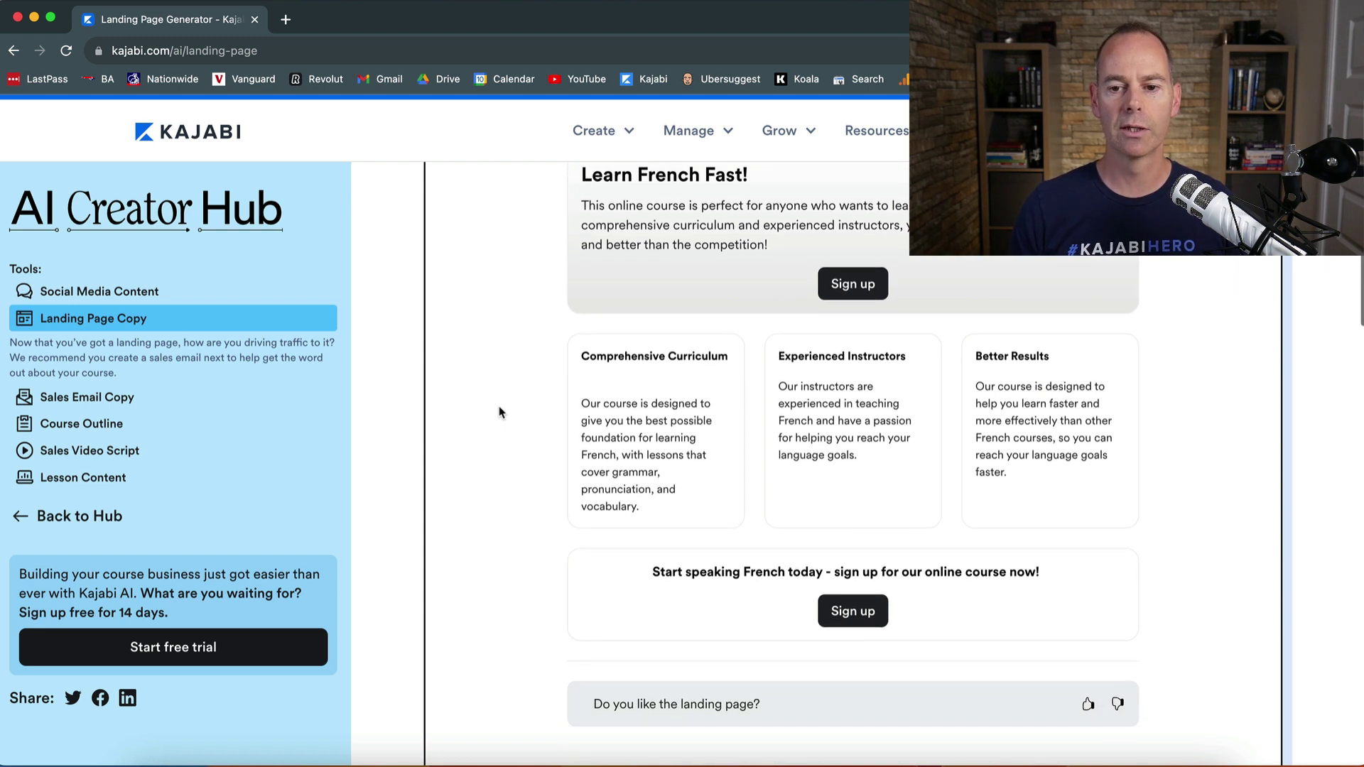
scroll(499, 412, "up", 4)
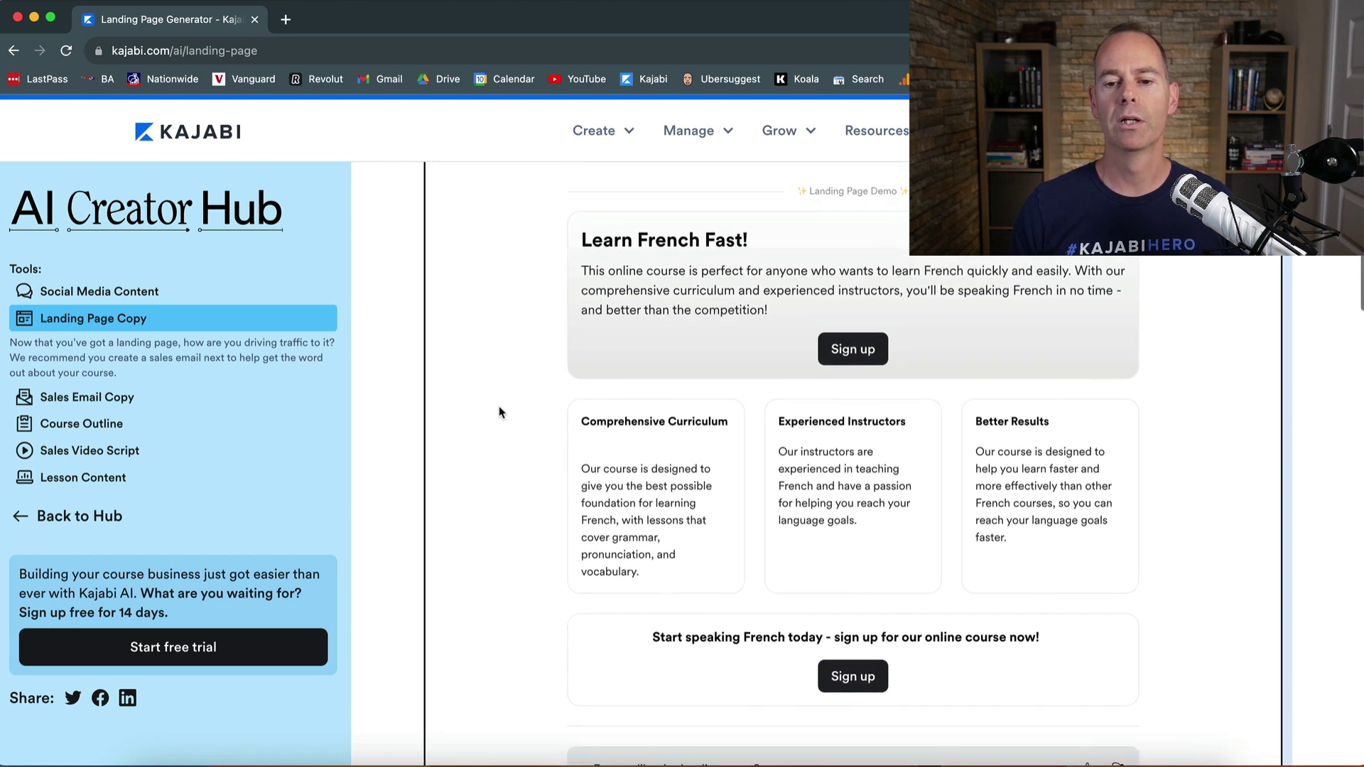
scroll(500, 412, "down", 1)
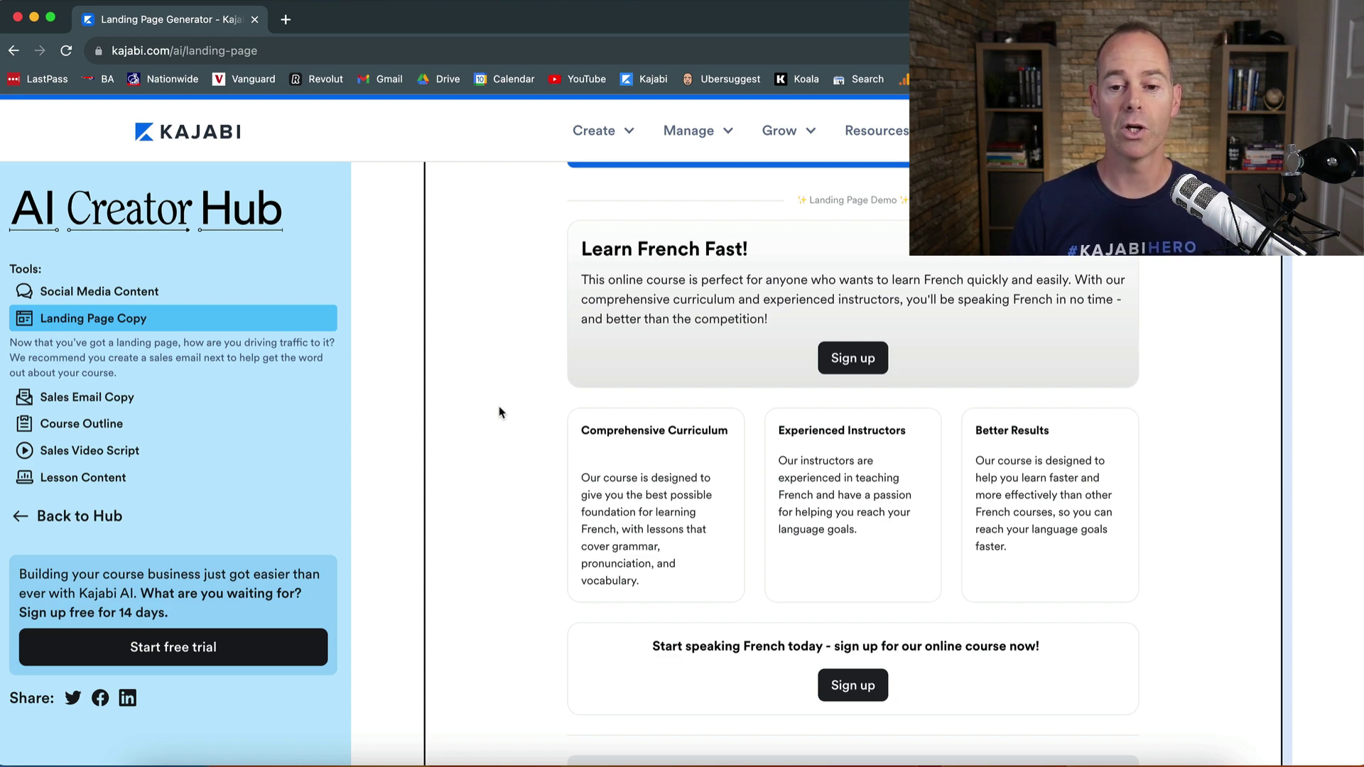
Generate an Instagram post in Social Media Content for 'learn french using my method'
left_click(90, 297)
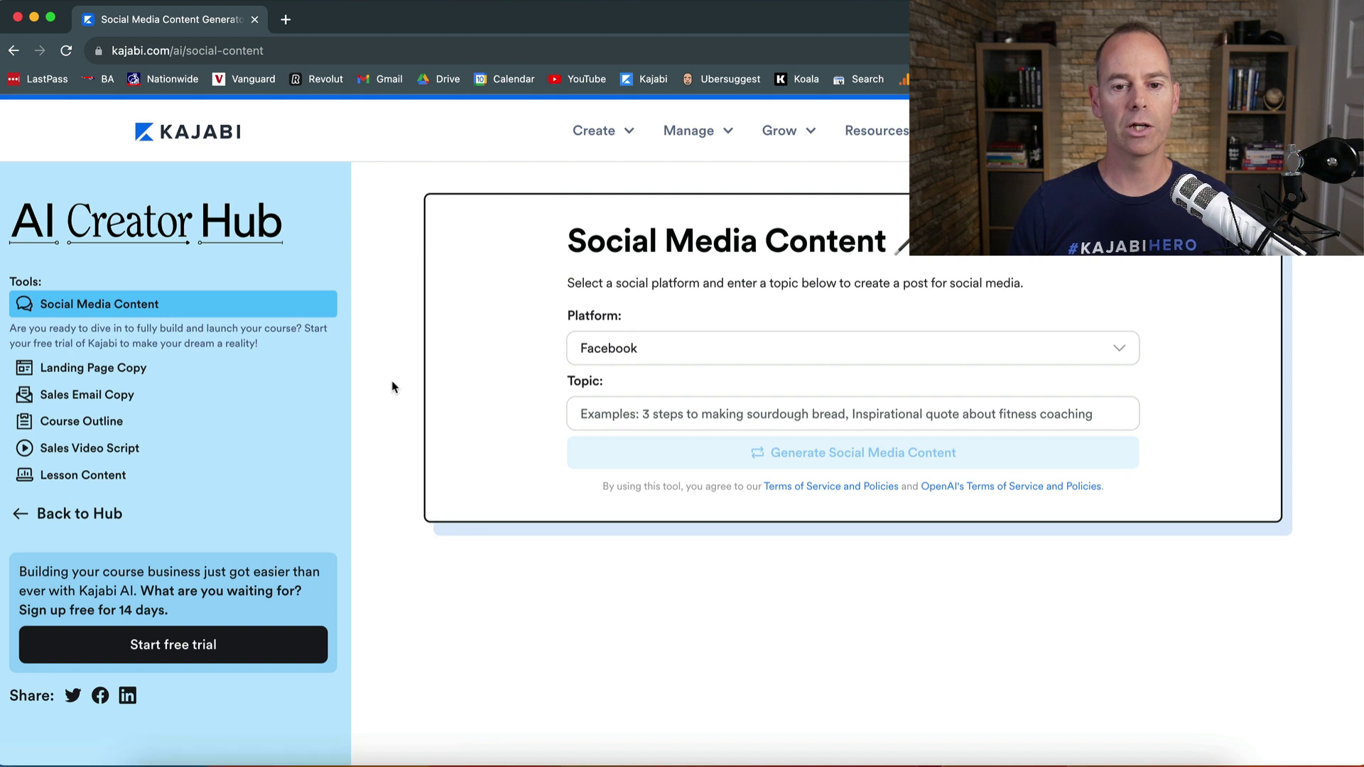
left_click(705, 349)
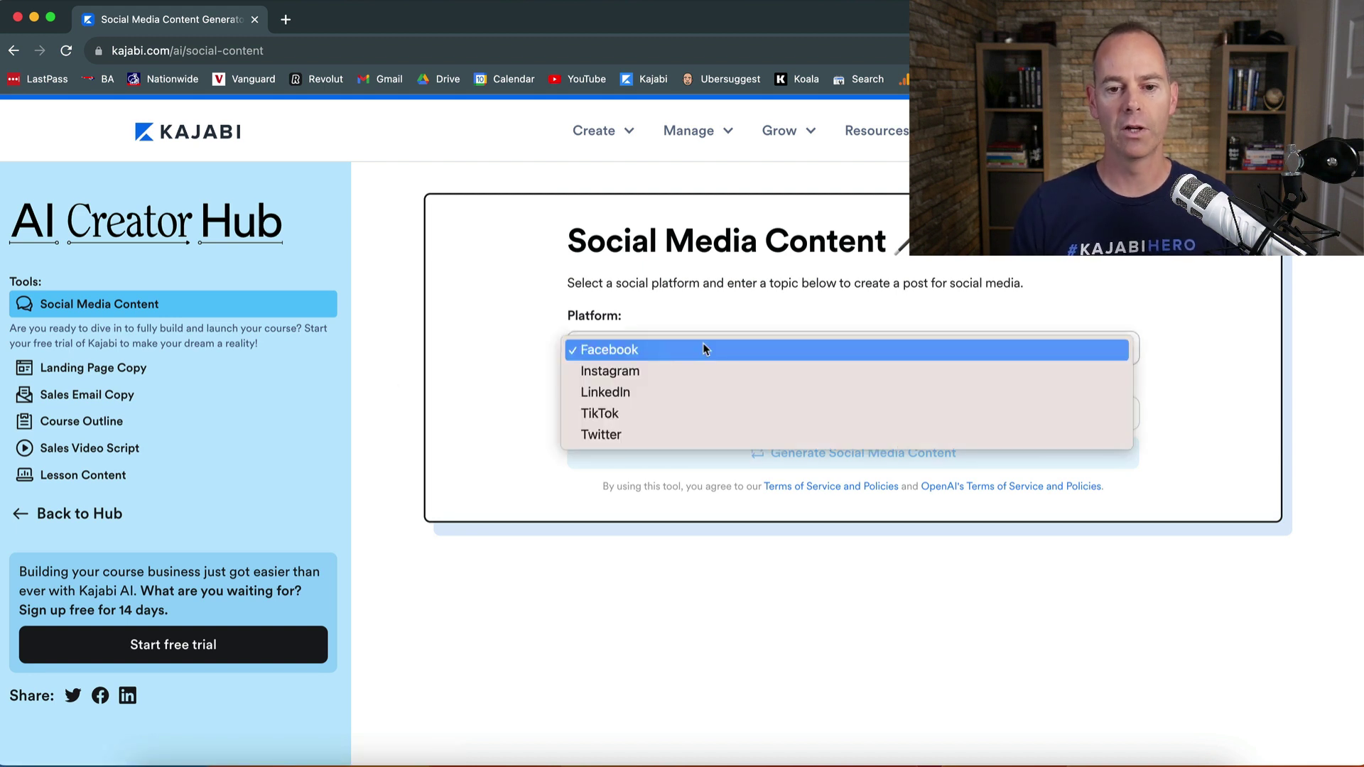
left_click(662, 370)
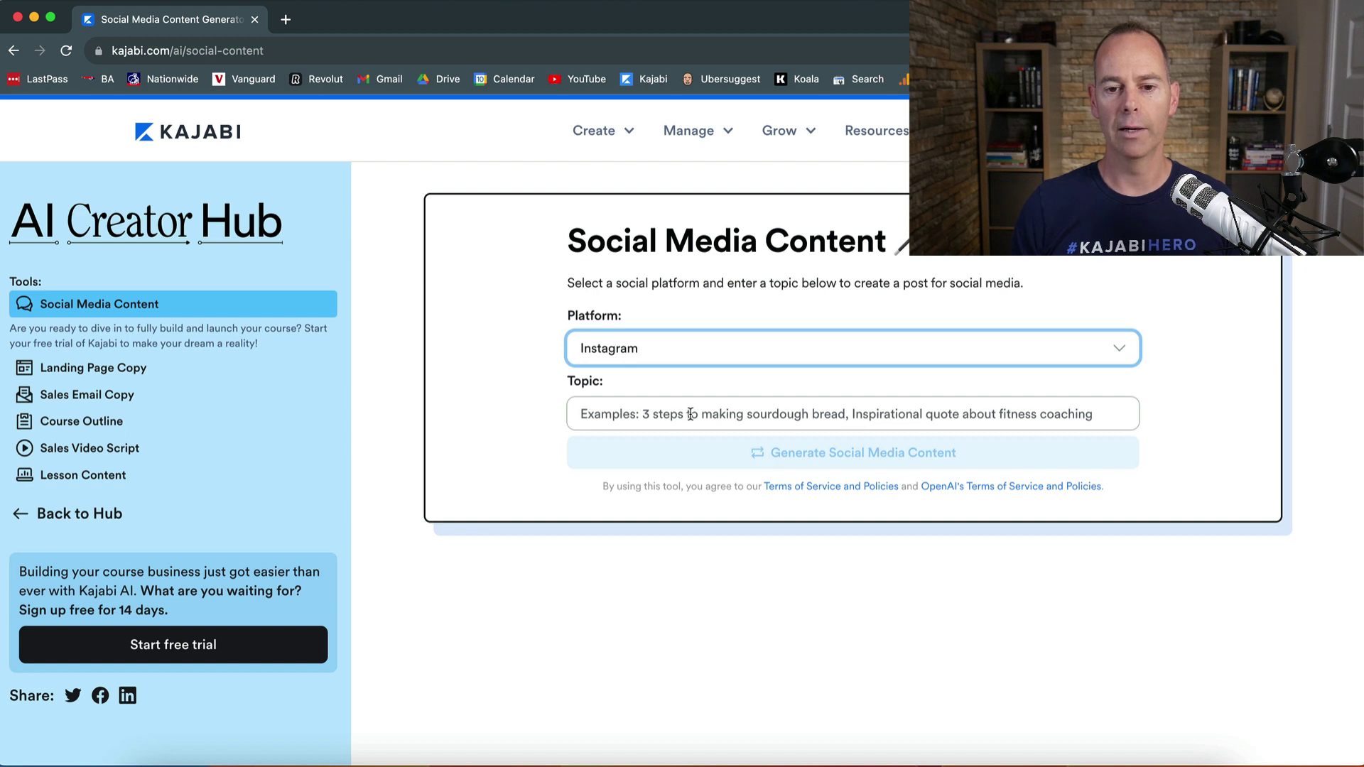
left_click(690, 414)
type("learn")
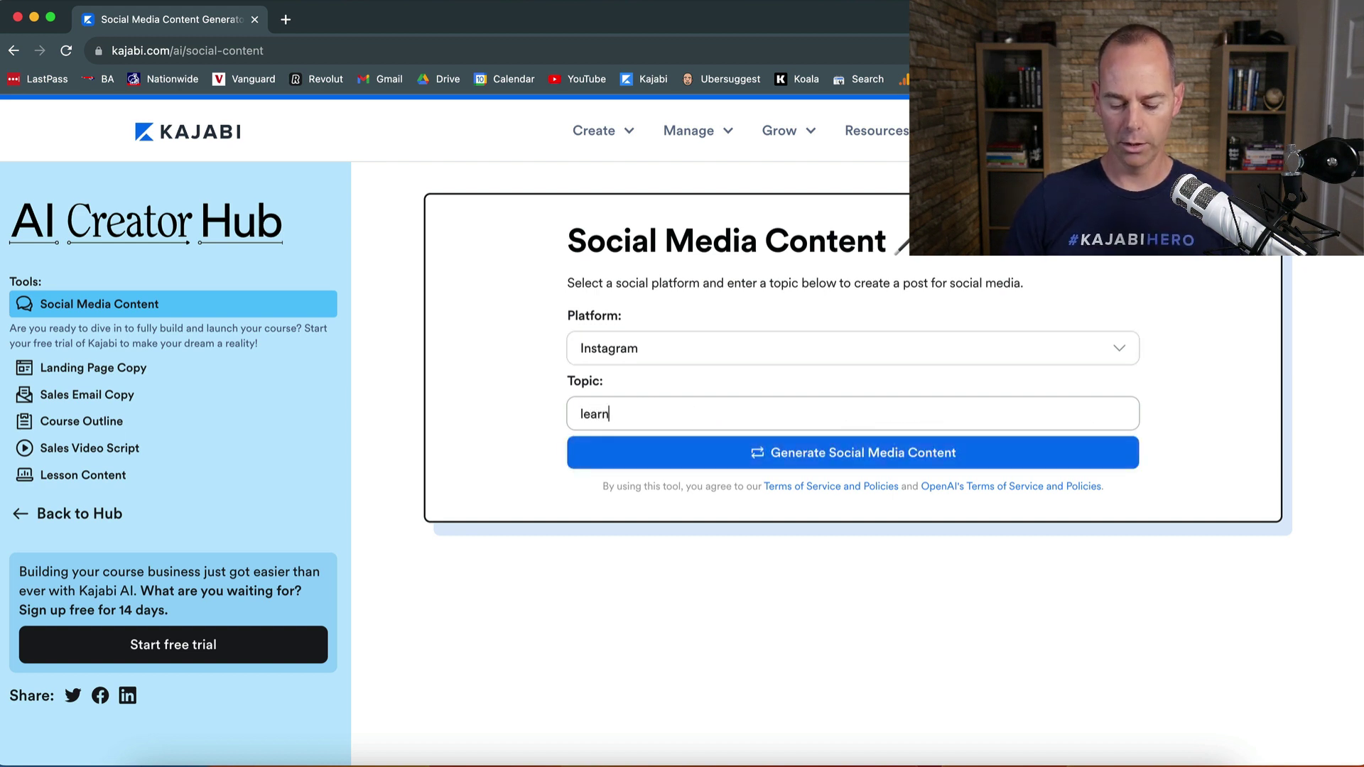
type(" french usin")
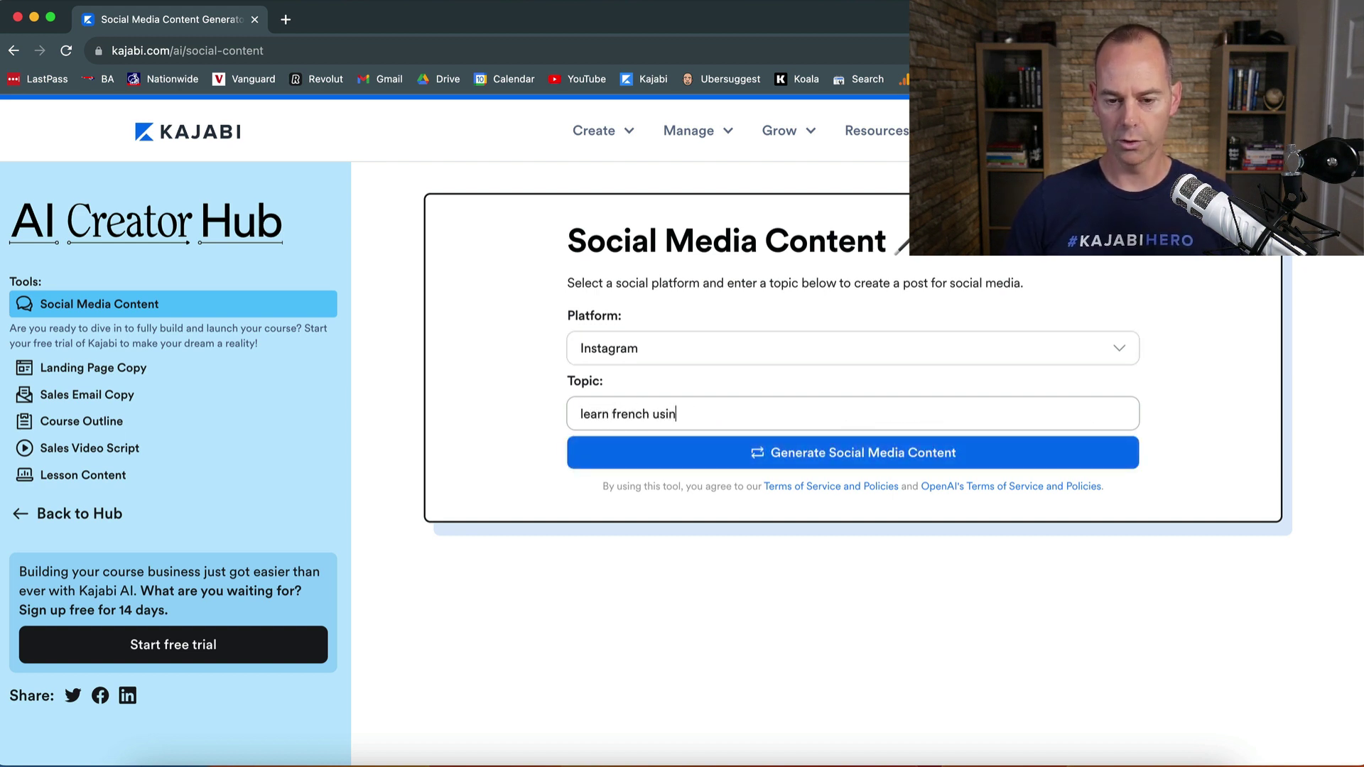
type("g my meth")
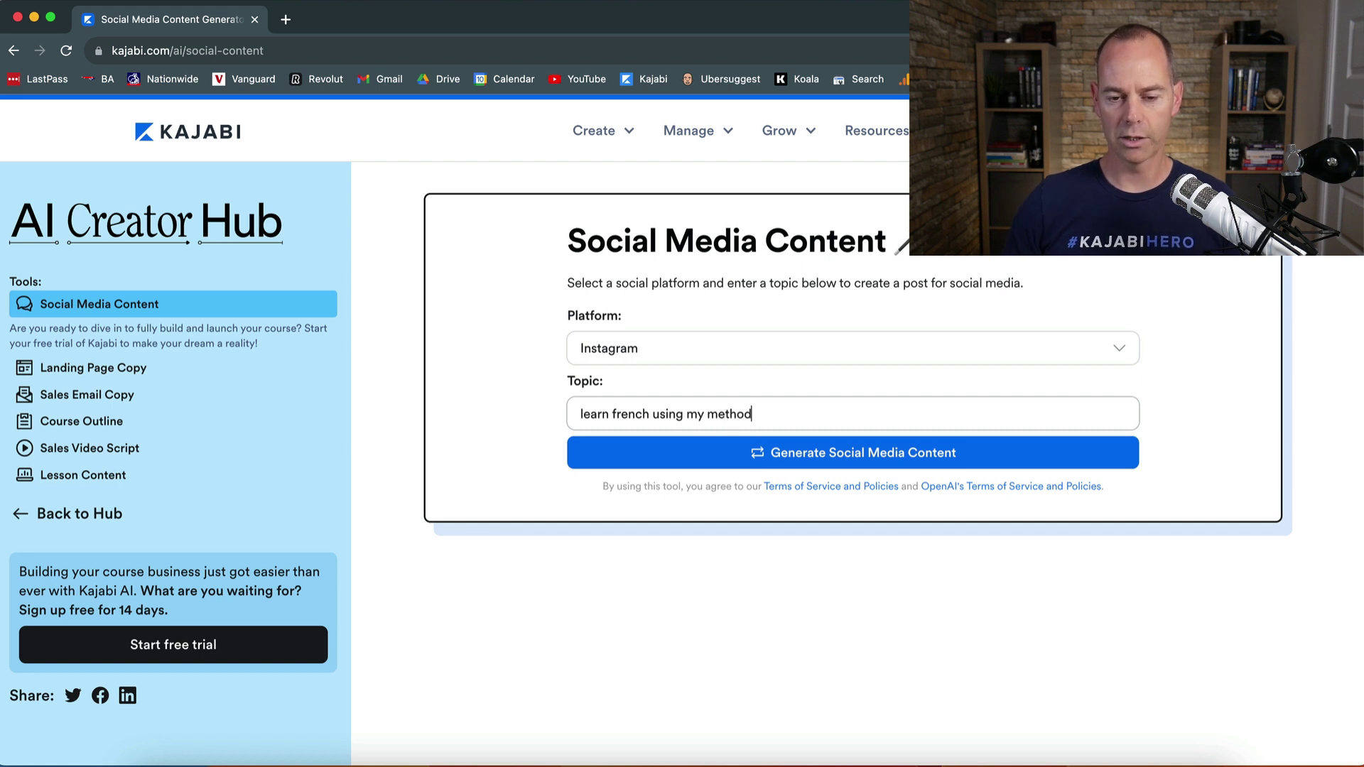
type("od")
key("Return")
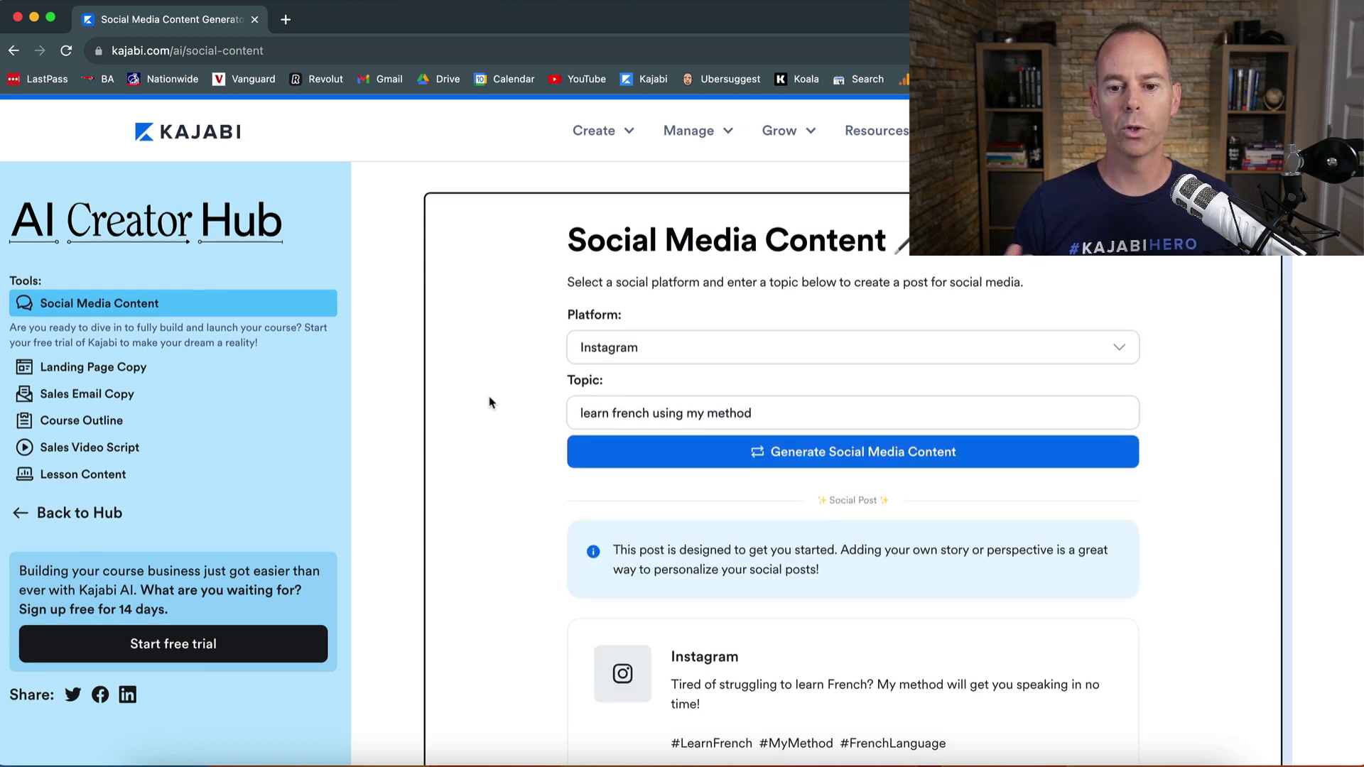
Scroll through the generated post's #LearnFrench hashtags and video suggestions
scroll(489, 403, "down", 5)
scroll(488, 403, "down", 2)
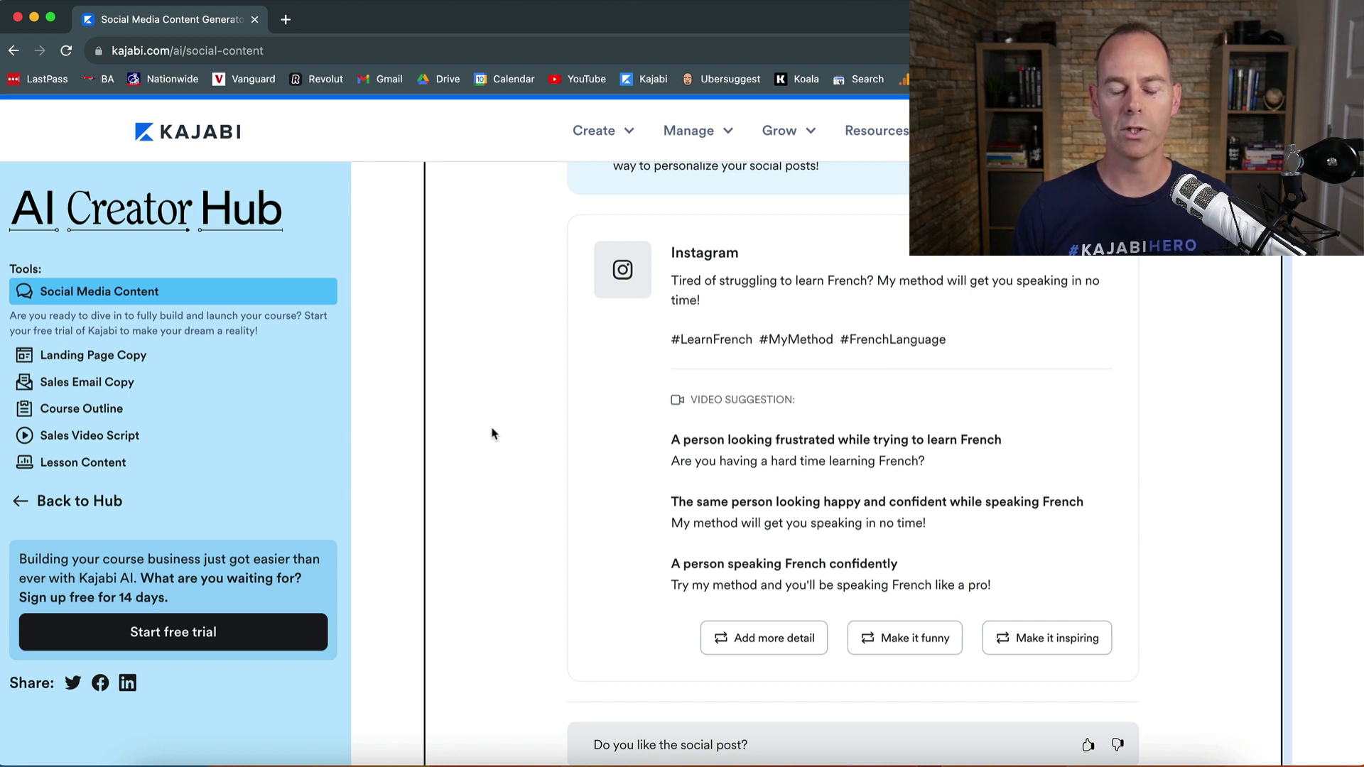
scroll(492, 434, "down", 1)
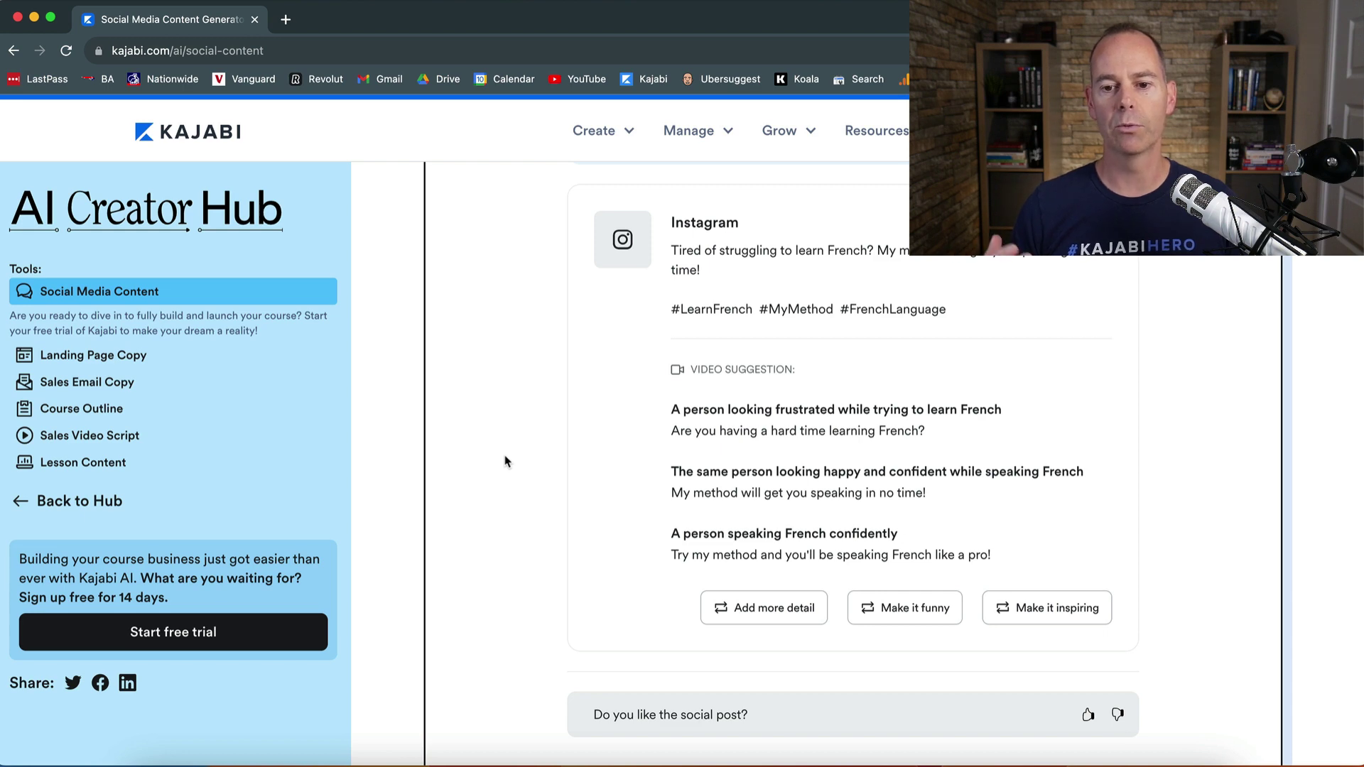
scroll(506, 462, "down", 2)
scroll(506, 461, "up", 4)
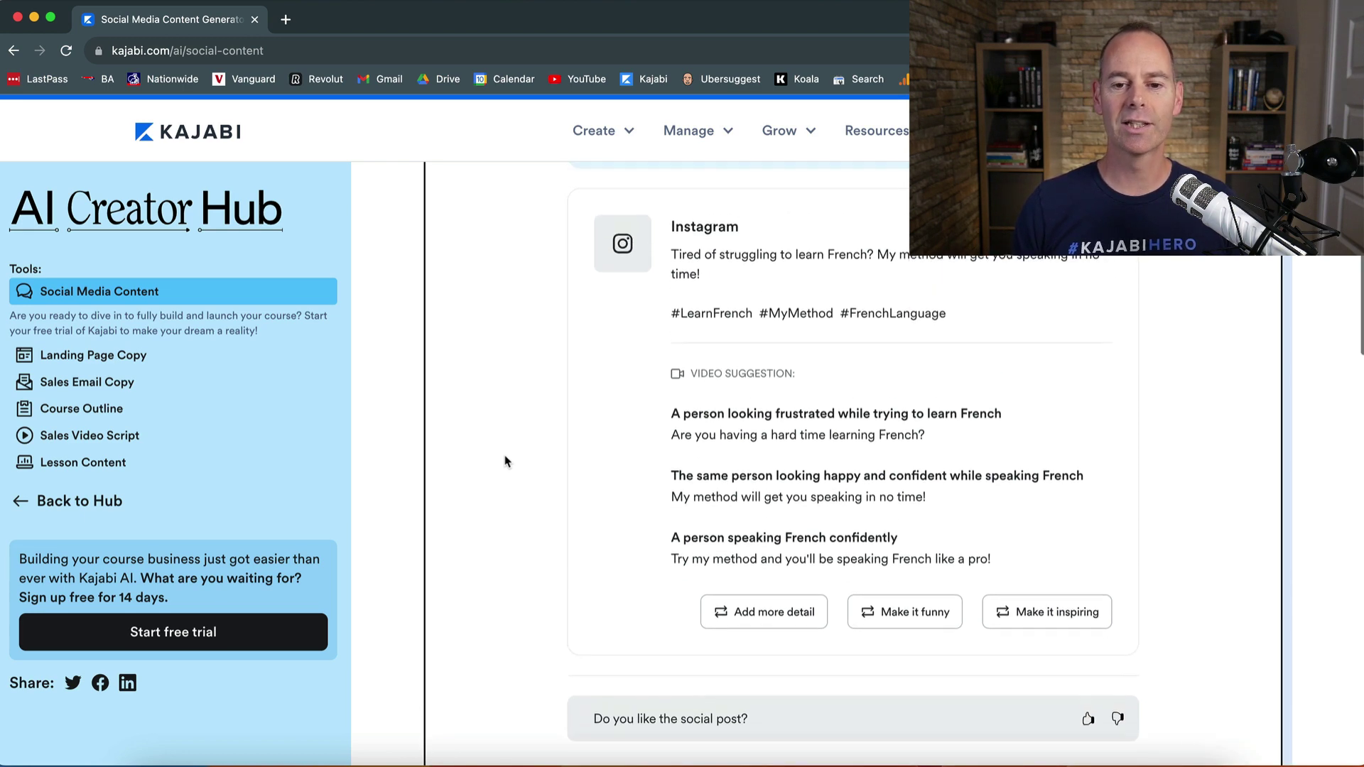
scroll(505, 462, "down", 1)
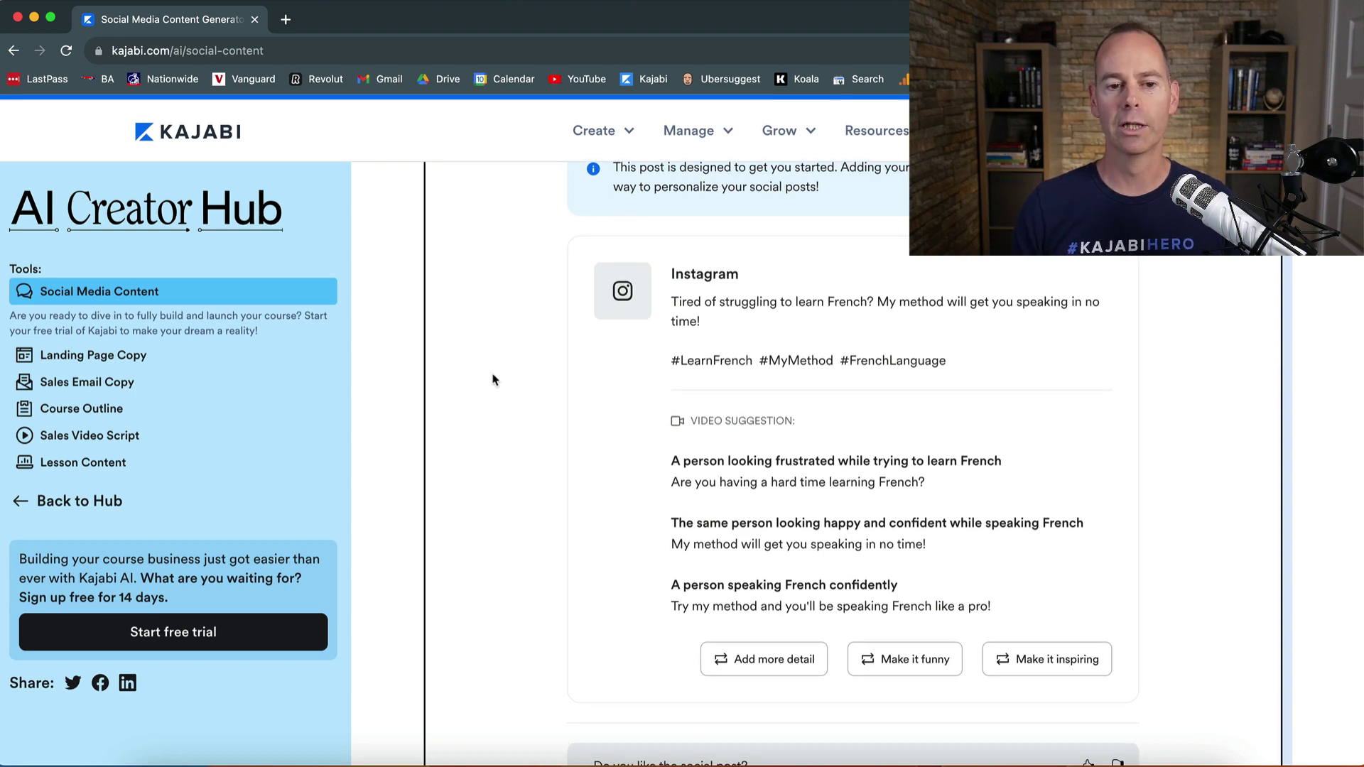
scroll(493, 381, "up", 10)
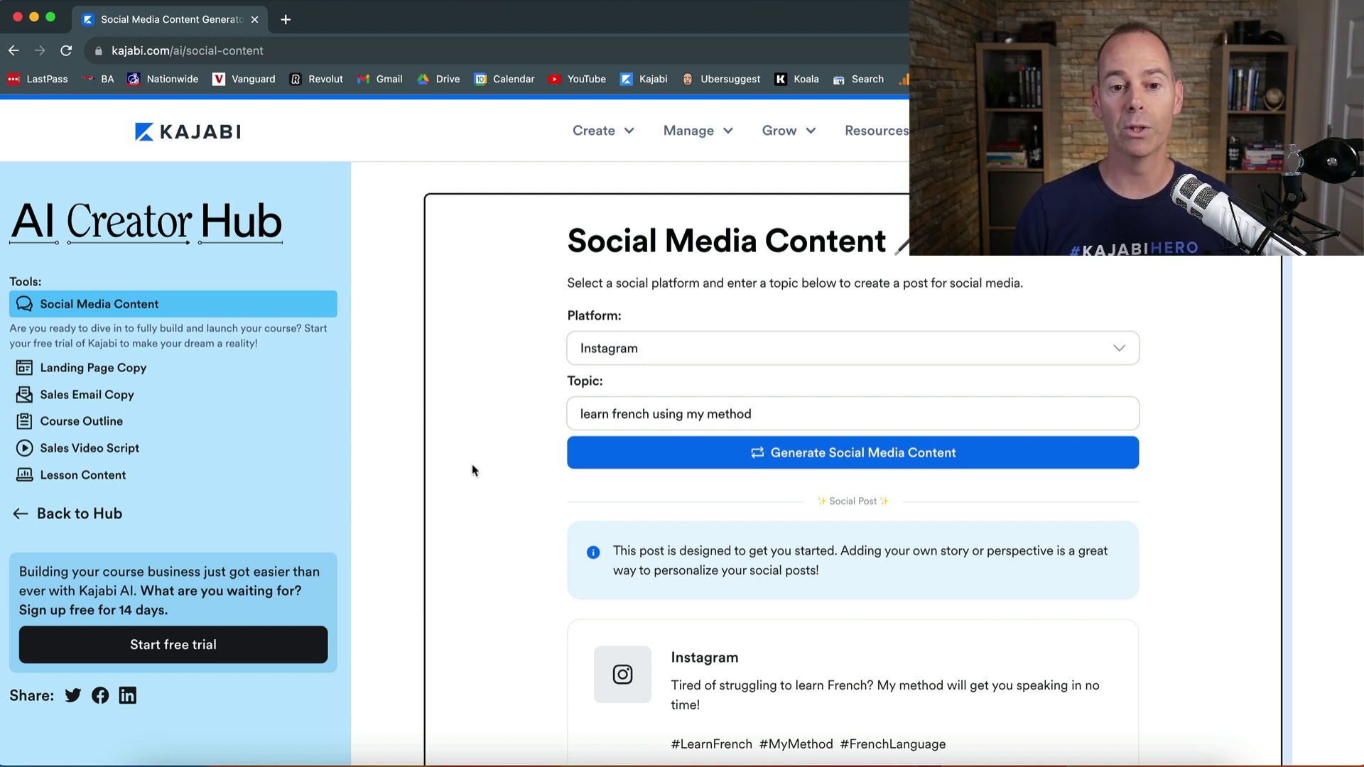
scroll(474, 470, "up", 1)
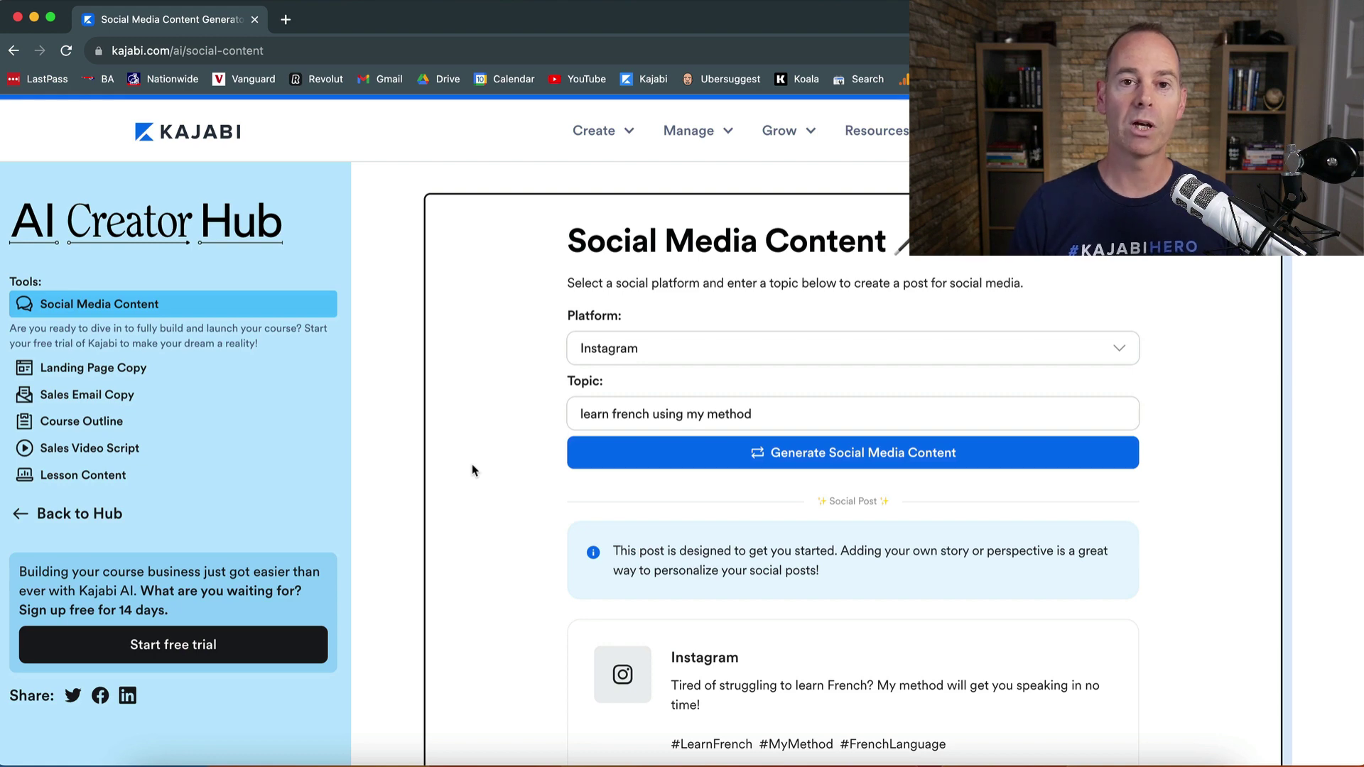